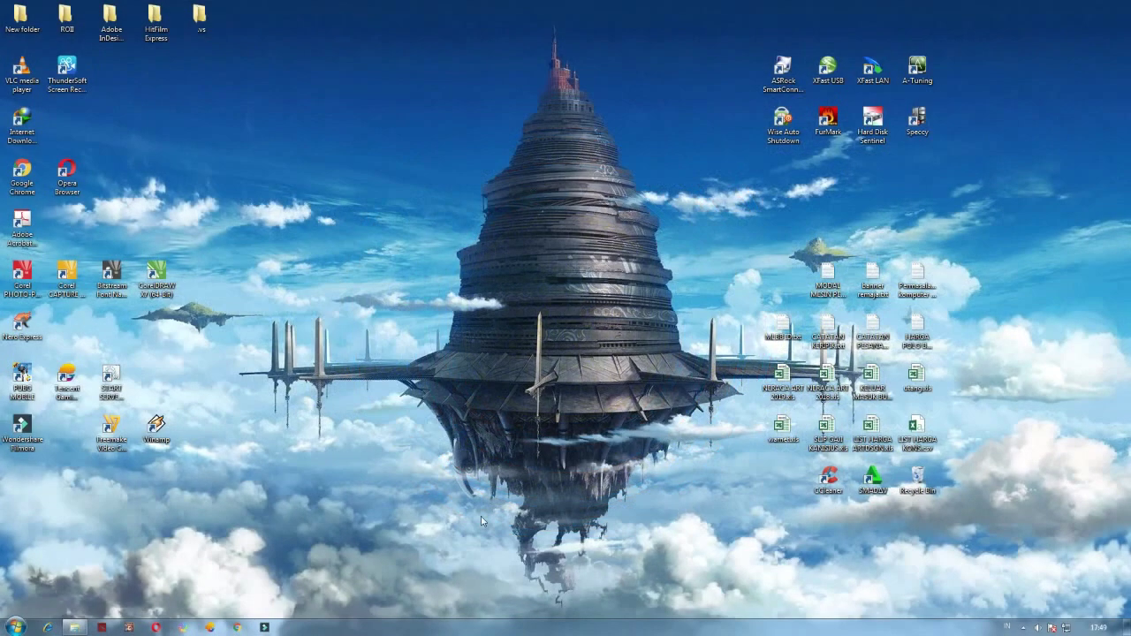
# Open Google Chrome and run a Google image search for "desain logo"
pyautogui.click(236, 627)
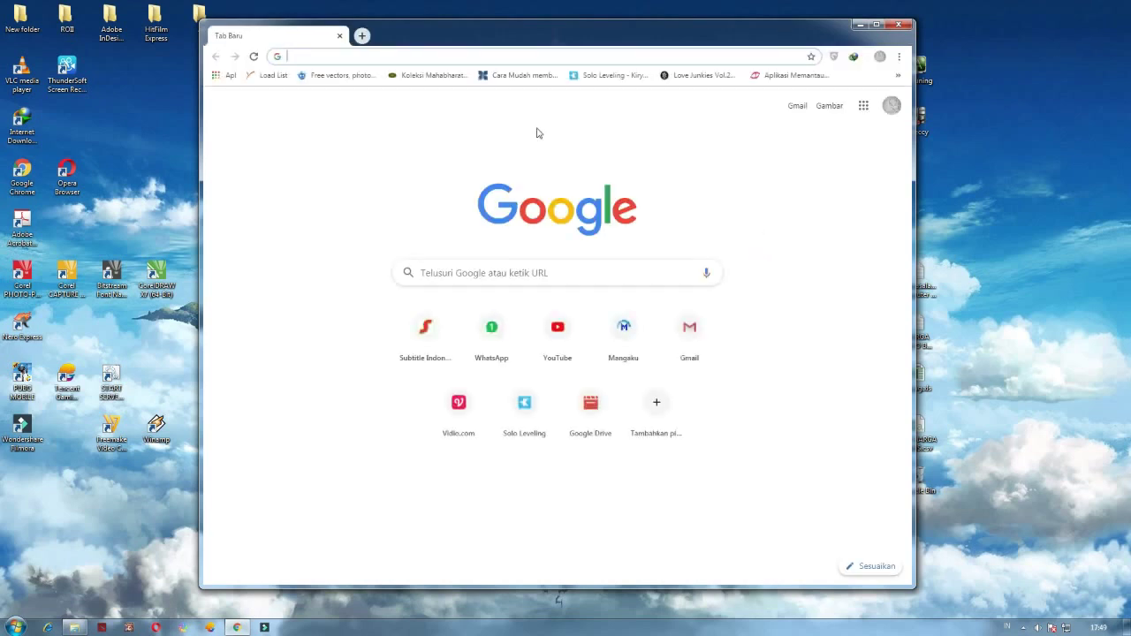
pyautogui.write('desain logo')
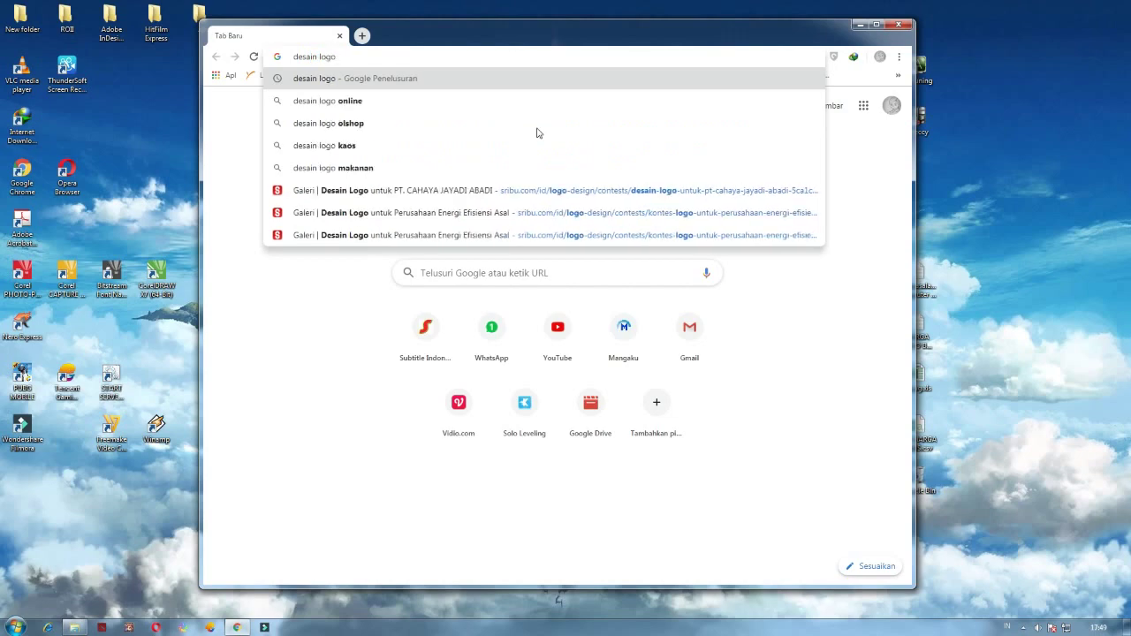
pyautogui.press('Return')
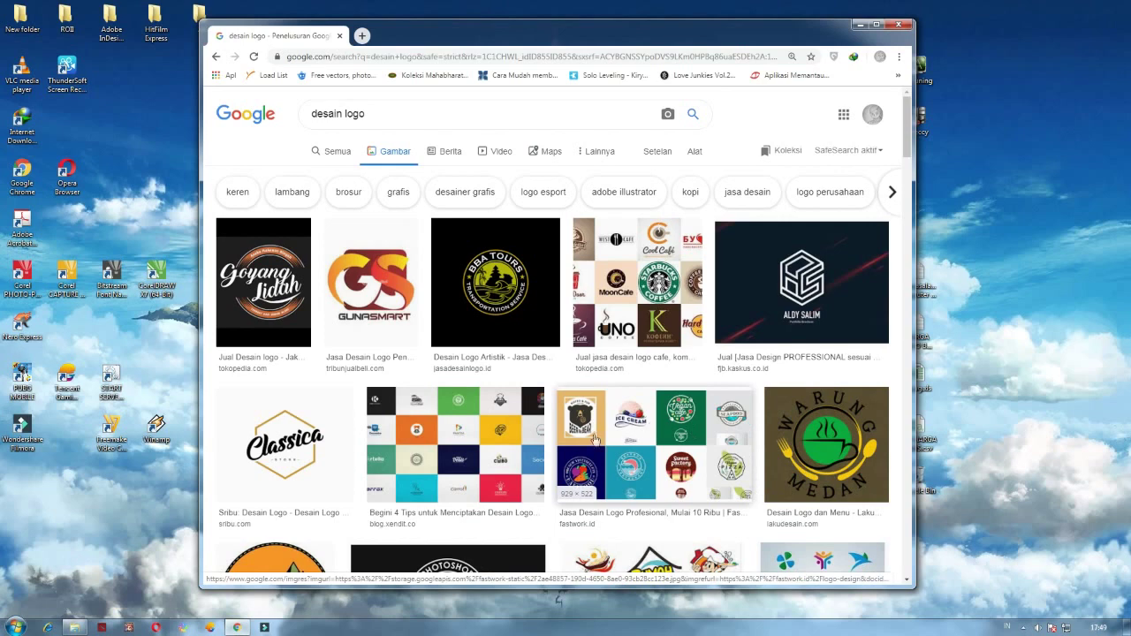
# Open the Classica Store logo from the image results as a full-size image in its own browser tab
pyautogui.click(298, 442)
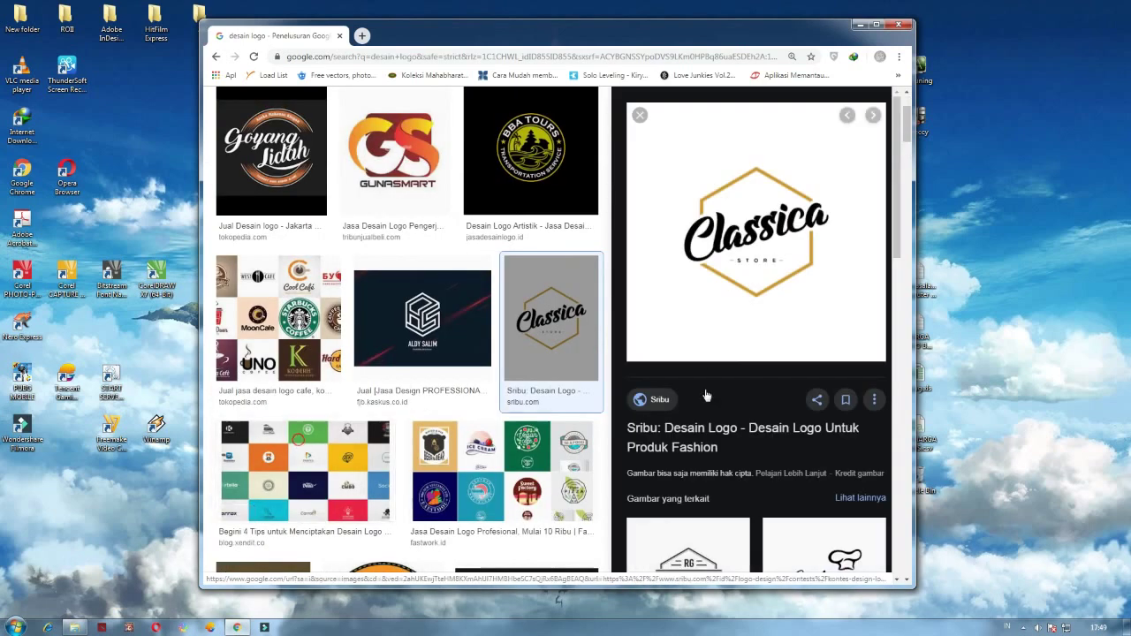
pyautogui.rightClick(763, 244)
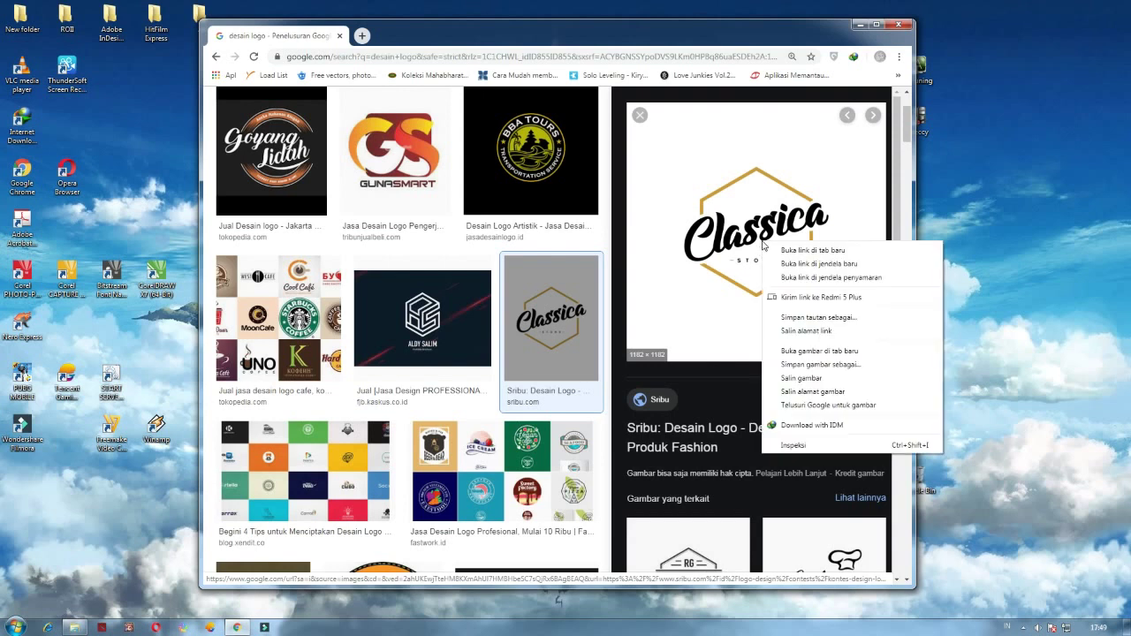
pyautogui.click(801, 351)
pyautogui.click(448, 36)
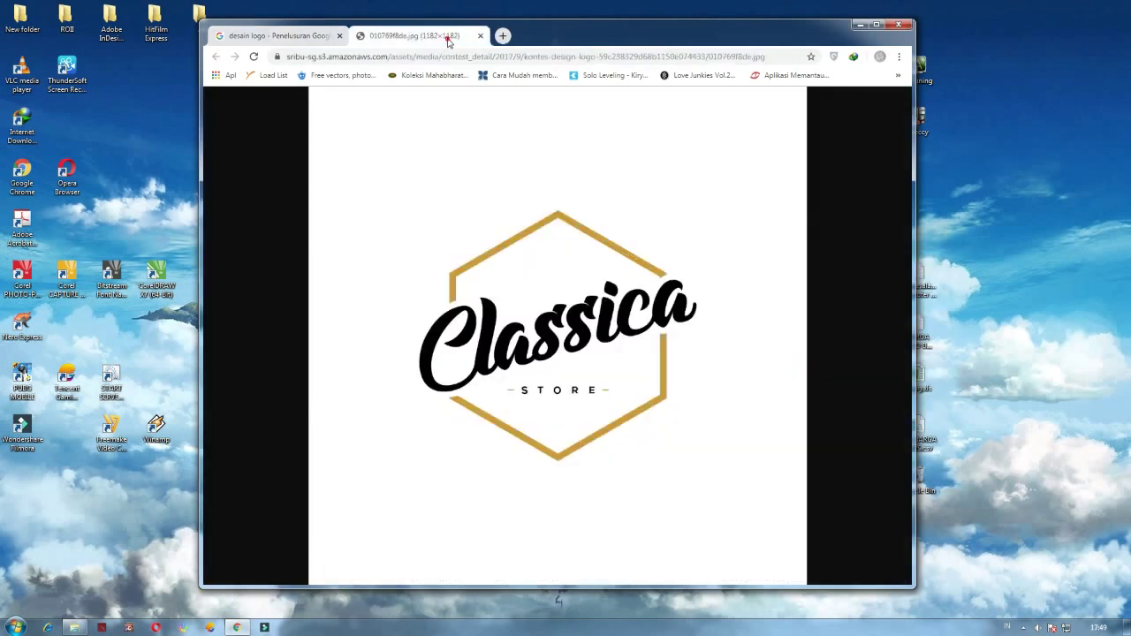
# Save the Classica logo image in a new folder named "contoh" inside K:\JOB\CorelDraw and close its browser tab
pyautogui.click(554, 307)
pyautogui.rightClick(582, 364)
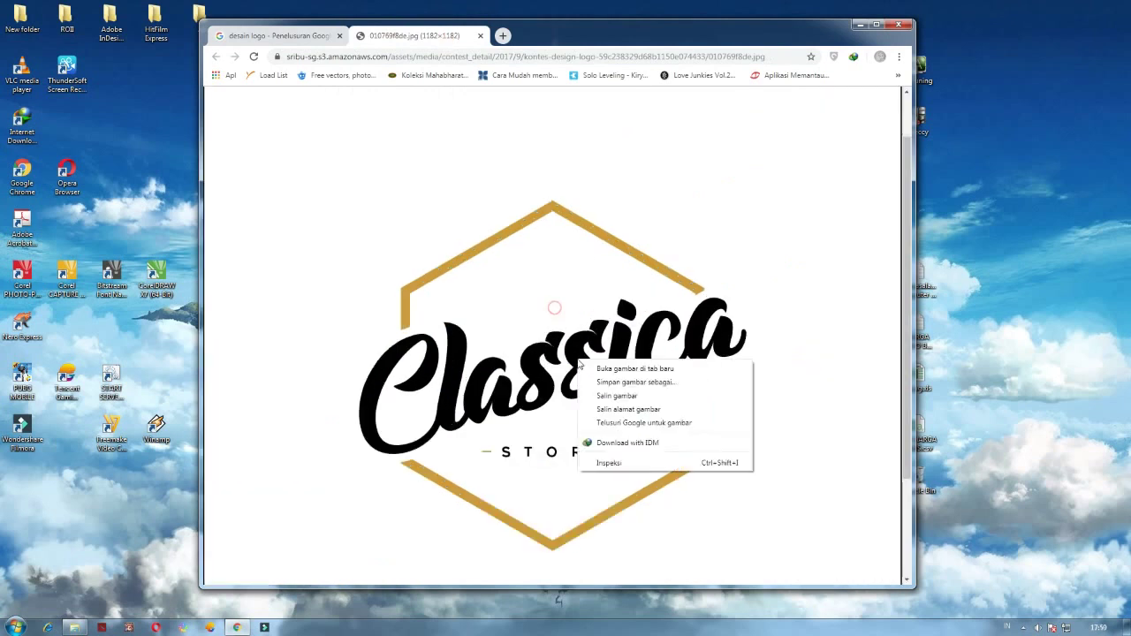
pyautogui.click(634, 383)
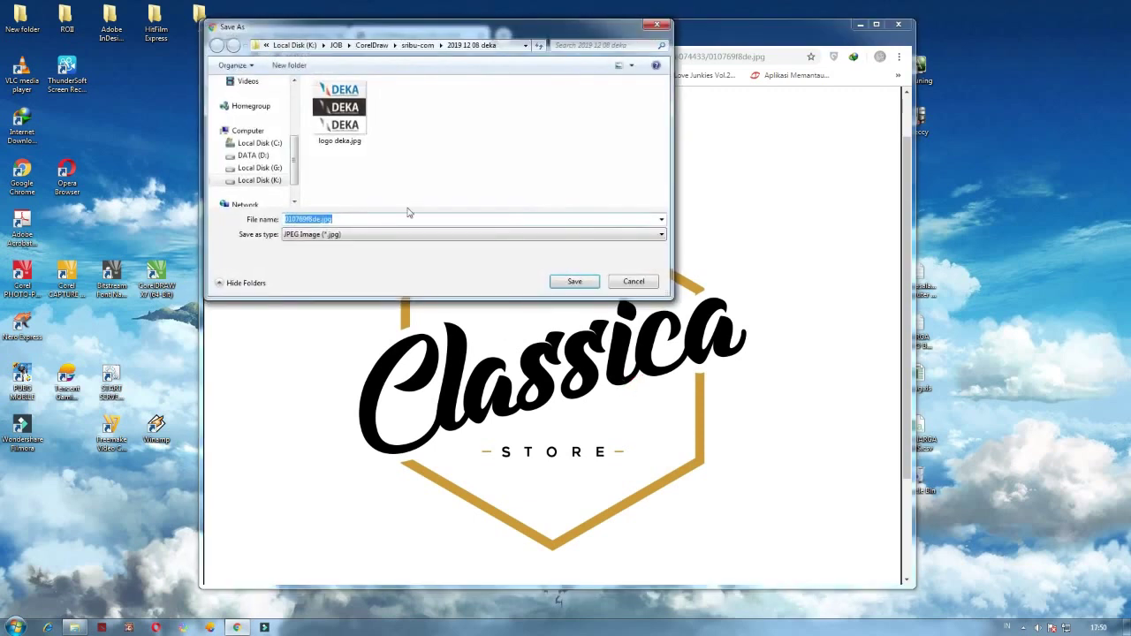
pyautogui.click(373, 45)
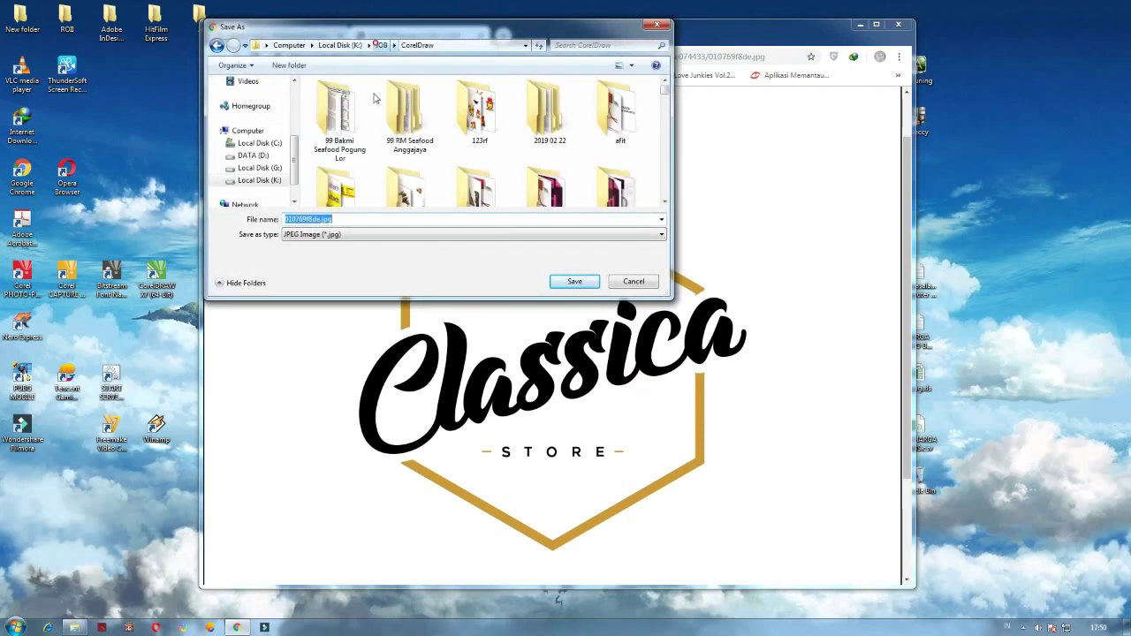
pyautogui.click(299, 65)
pyautogui.write('contoh')
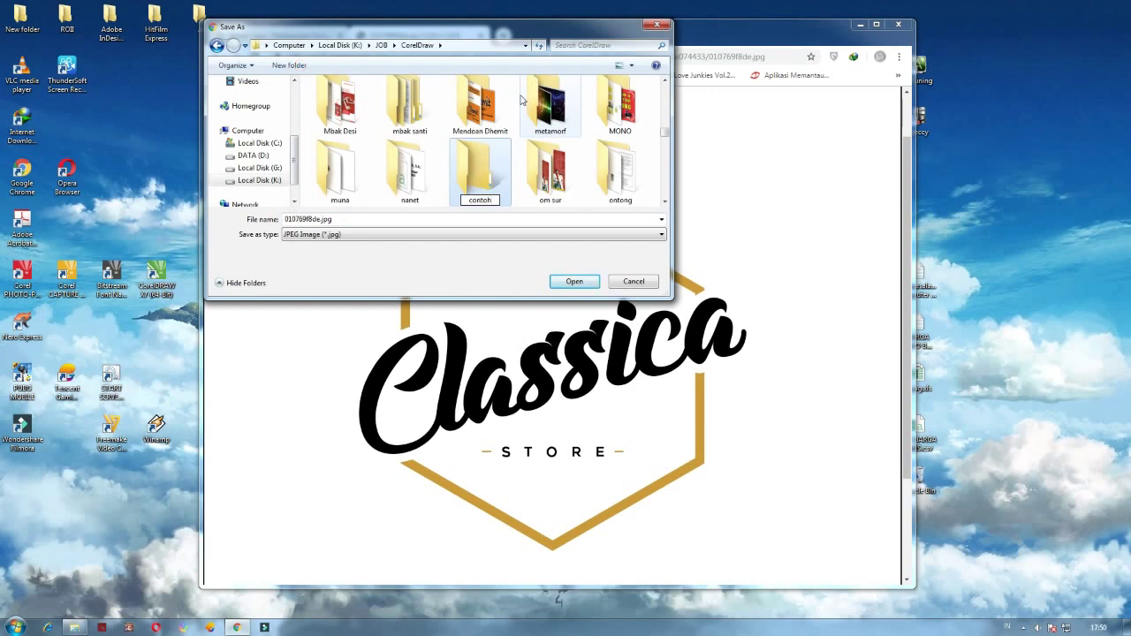
pyautogui.press('Return')
pyautogui.press('Return')
pyautogui.click(574, 281)
pyautogui.click(480, 35)
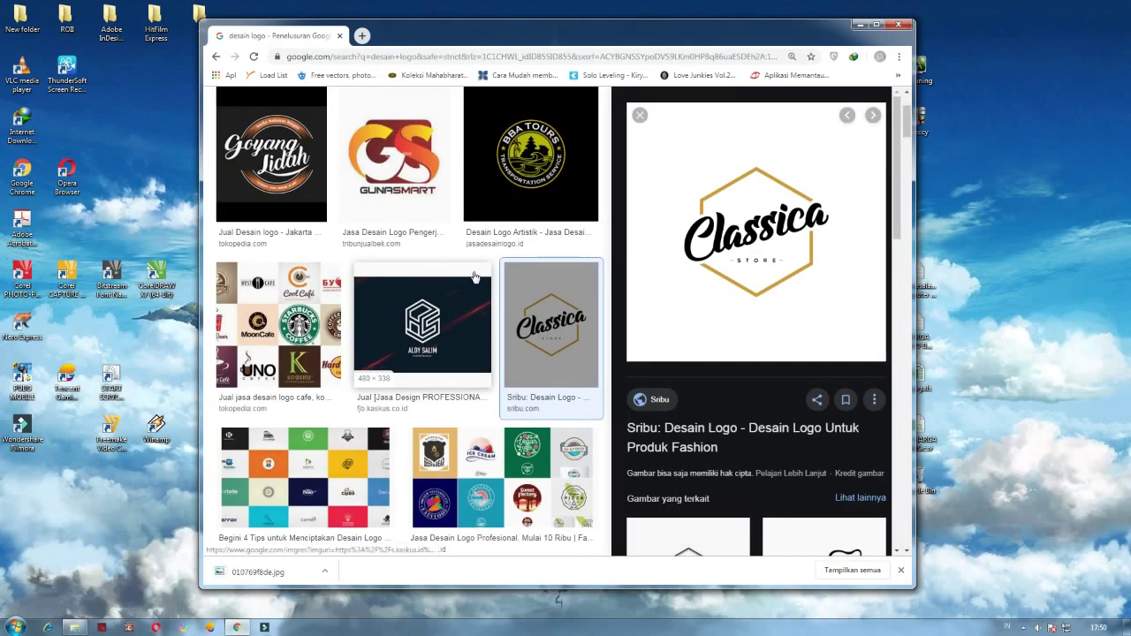
# Launch Notepad with a blank document
pyautogui.press('super+r')
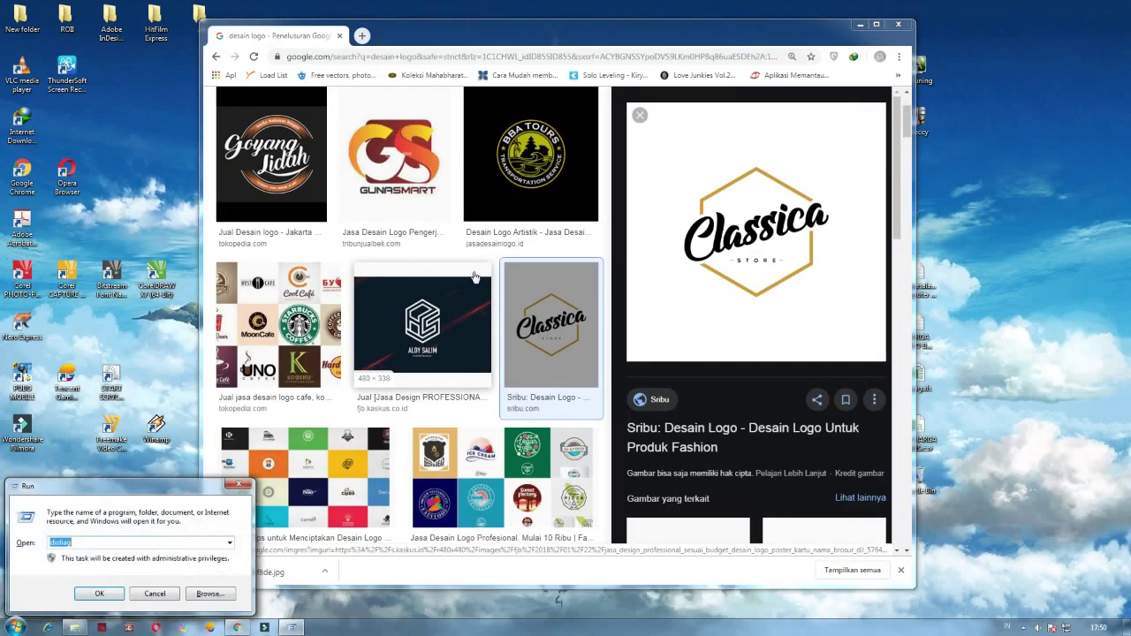
pyautogui.write('note')
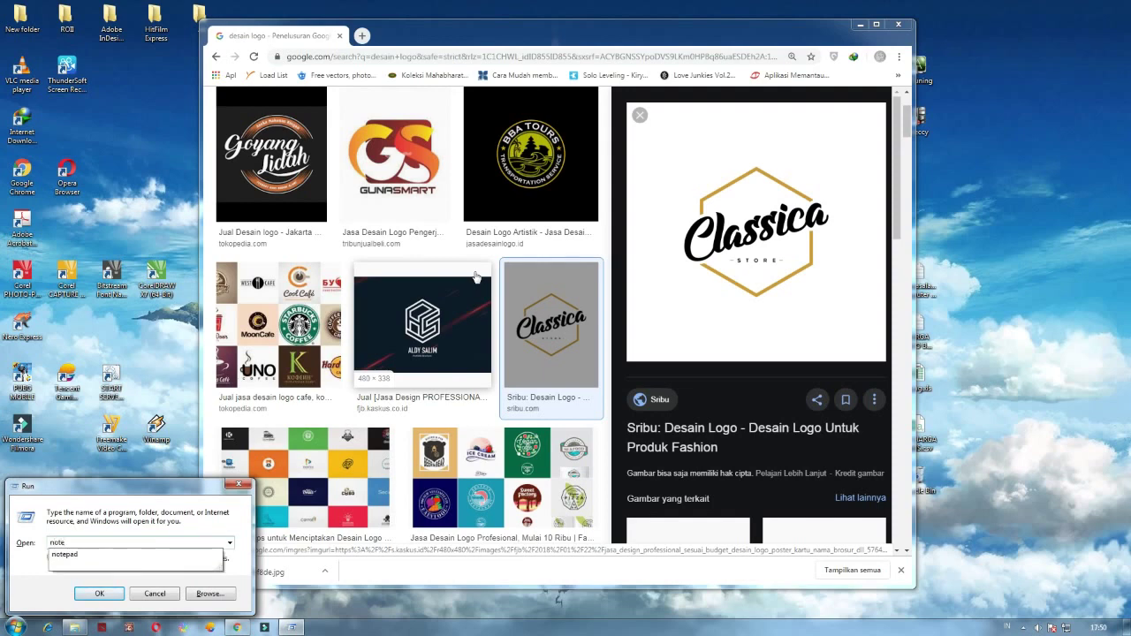
pyautogui.press('Down')
pyautogui.press('Return')
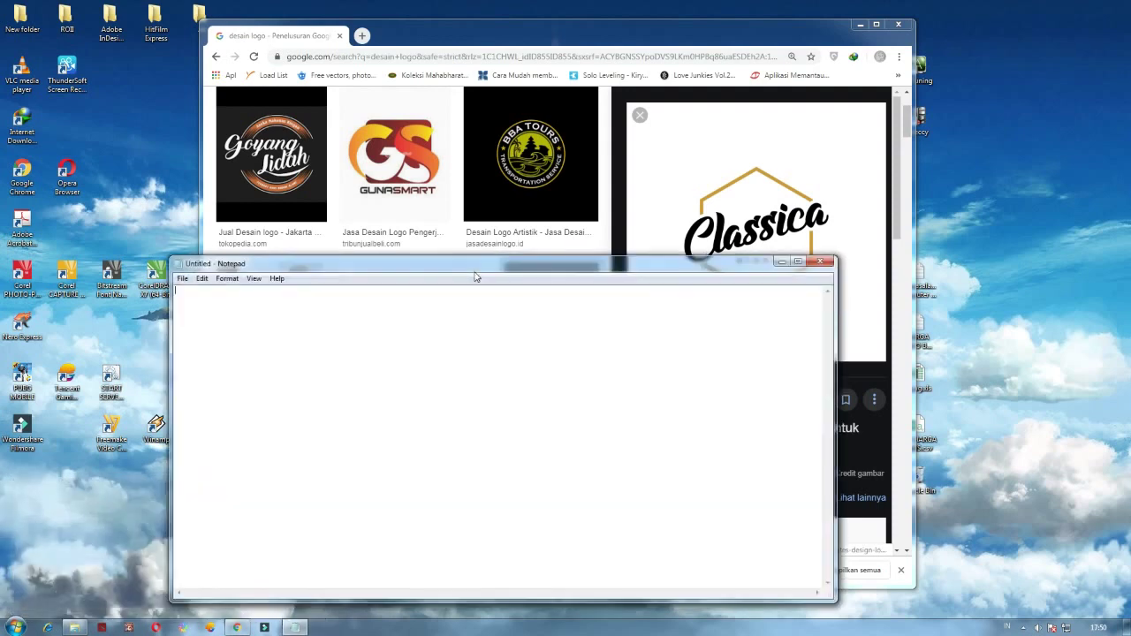
# Write "Hai teman, saya akan mengajarkan cara membuat LOGO sederhana dengan corel draw." and "saya menggunakan corel draw x17." on separate lines
pyautogui.write('Hai tema')
pyautogui.write('n, saya akan mengajark')
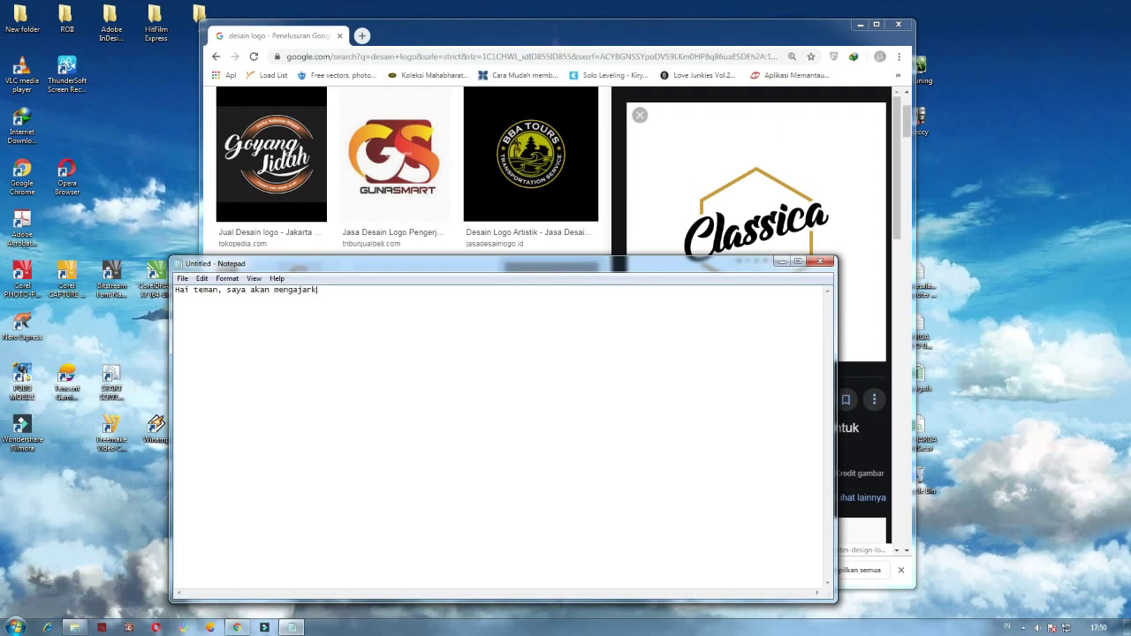
pyautogui.write('an cara membuat LOGO sederhana dena')
pyautogui.press('BackSpace')
pyautogui.press('BackSpace')
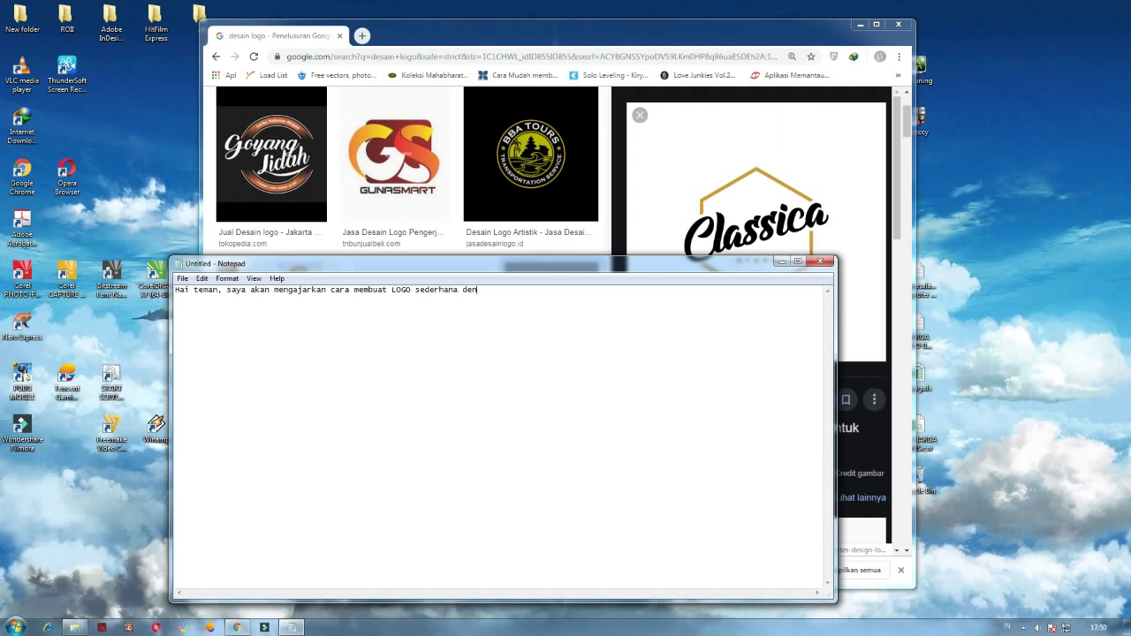
pyautogui.write('nga')
pyautogui.write('n corel')
pyautogui.write(' draw')
pyautogui.write('saya menggunaka')
pyautogui.write('n corel draw')
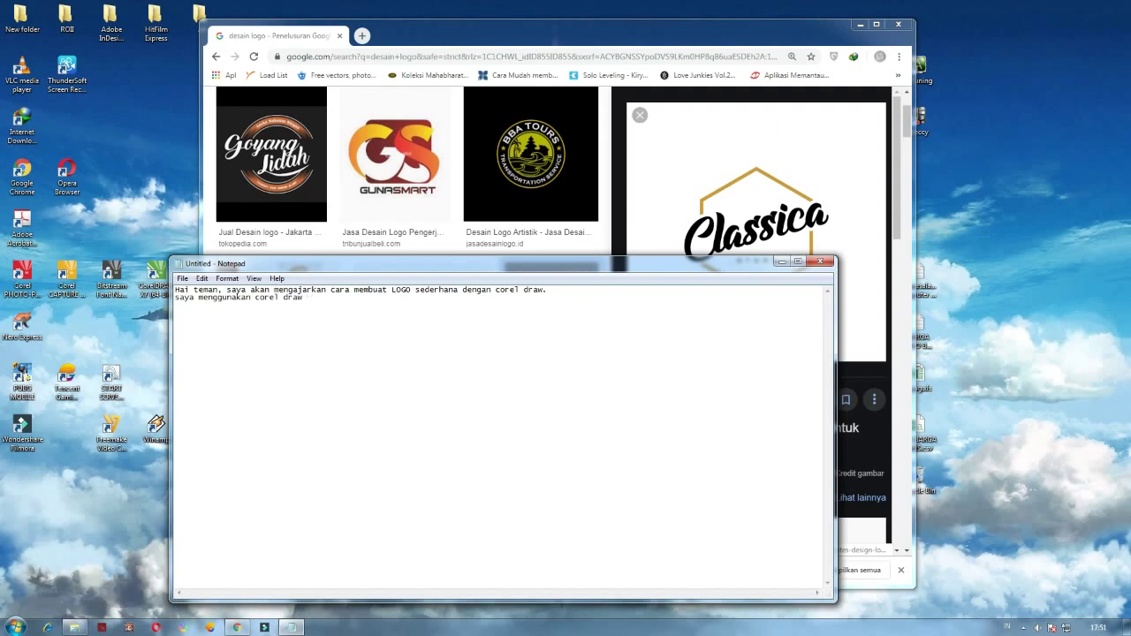
pyautogui.write(' x17.')
# Start CorelDRAW X7 and create a new A4 portrait document with the Default CMYK preset
pyautogui.click(147, 276)
pyautogui.doubleClick(146, 276)
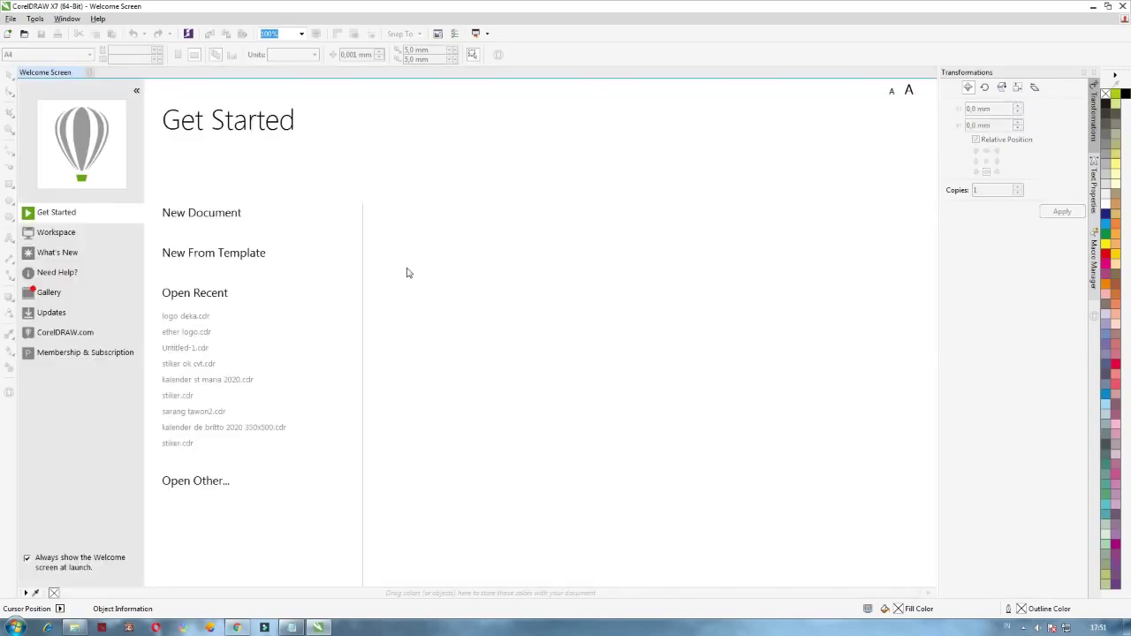
pyautogui.click(92, 75)
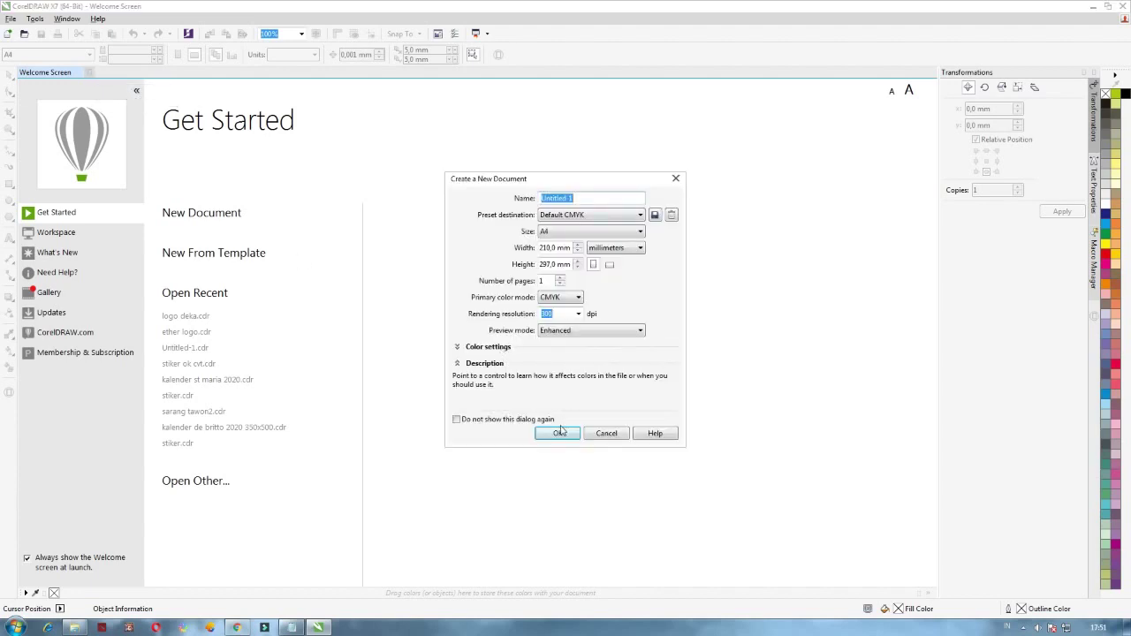
pyautogui.click(557, 433)
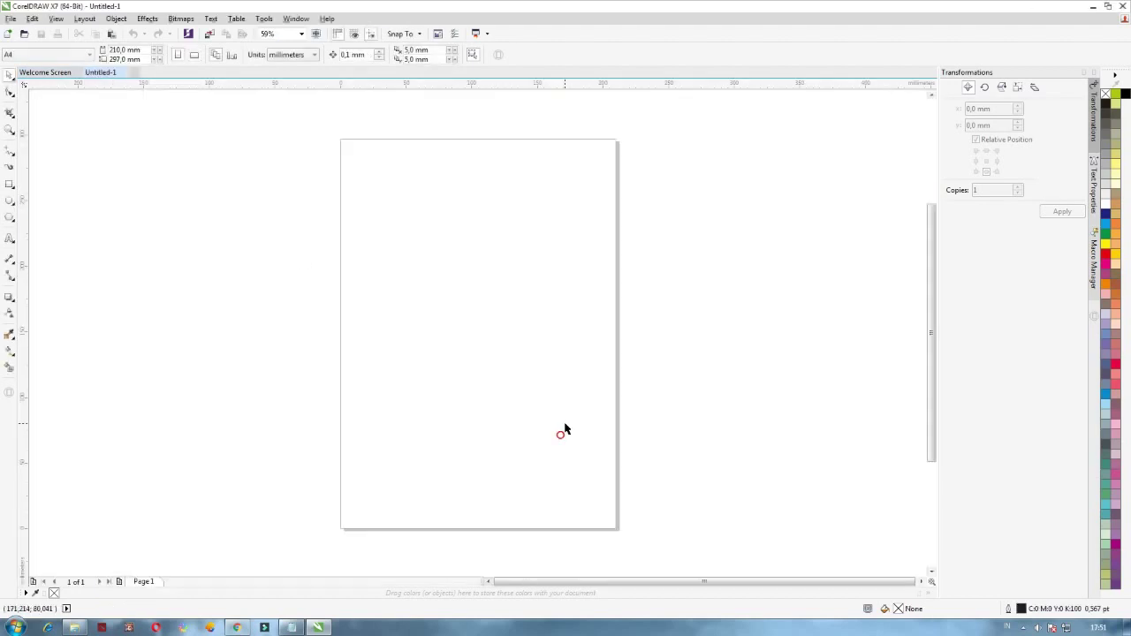
# Switch to Notepad and add the line "1. buka lembar kerja baru di corel draw" below the introduction
pyautogui.click(291, 628)
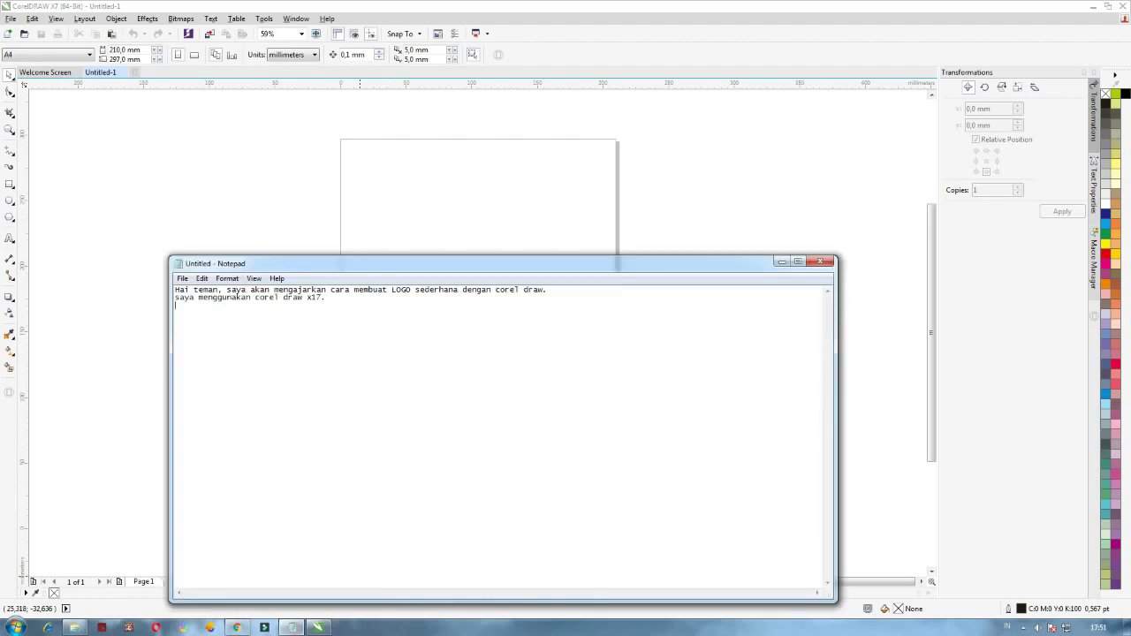
pyautogui.write('pertama-tama')
pyautogui.press('BackSpace')
pyautogui.press('BackSpace')
pyautogui.press('BackSpace')
pyautogui.press('BackSpace')
pyautogui.press('BackSpace')
pyautogui.press('BackSpace')
pyautogui.press('BackSpace')
pyautogui.press('BackSpace')
pyautogui.press('BackSpace')
pyautogui.press('BackSpace')
pyautogui.press('BackSpace')
pyautogui.press('BackSpace')
pyautogui.write('1. buka lembar kerja baru di corel draw')
# Open the "contoh" folder under K:\JOB\CorelDraw in Windows Explorer
pyautogui.click(557, 193)
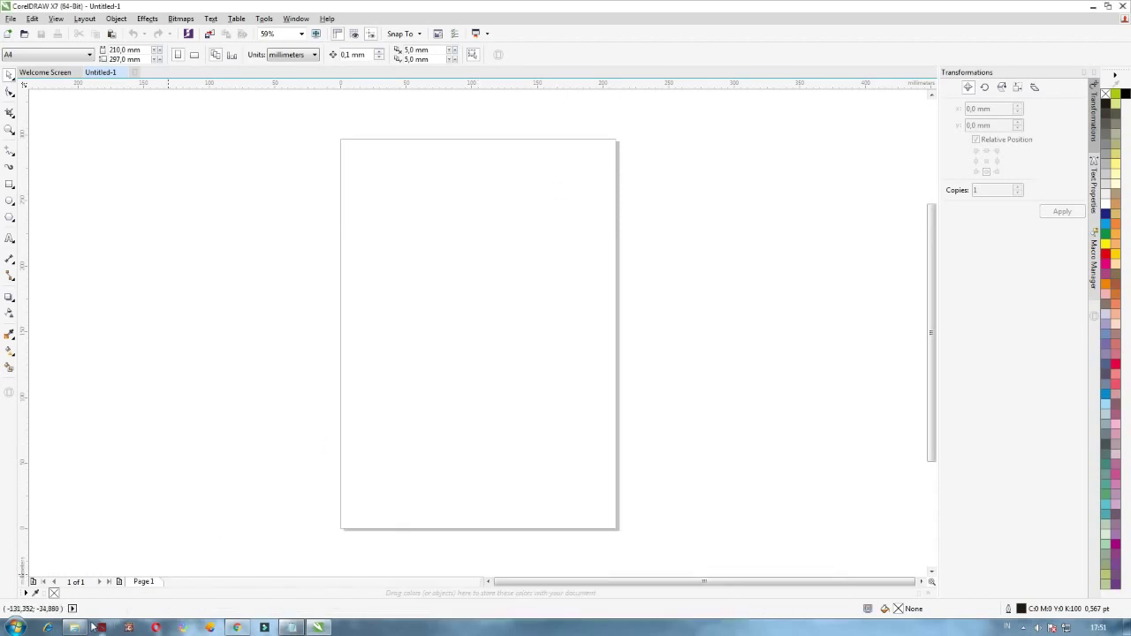
pyautogui.moveTo(86, 629)
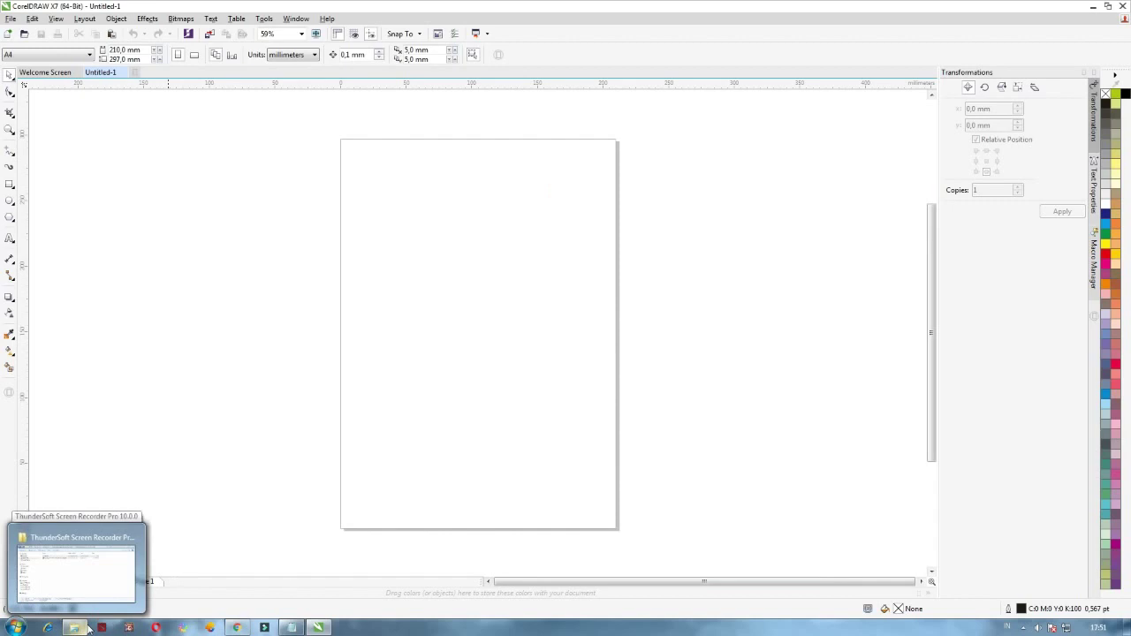
pyautogui.click(336, 368)
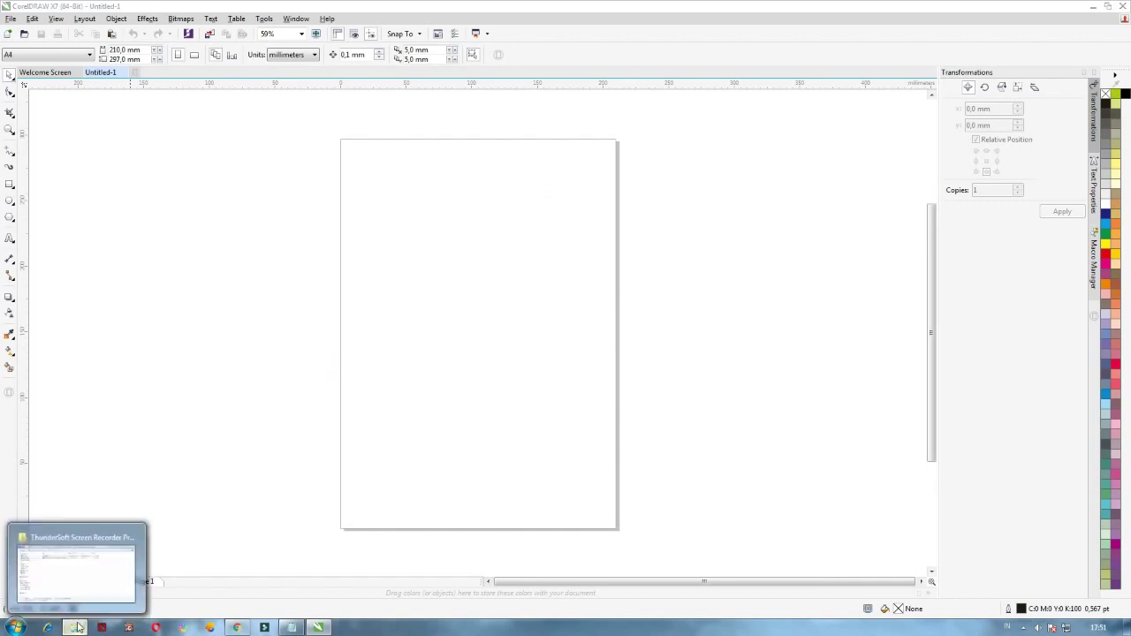
pyautogui.click(78, 627)
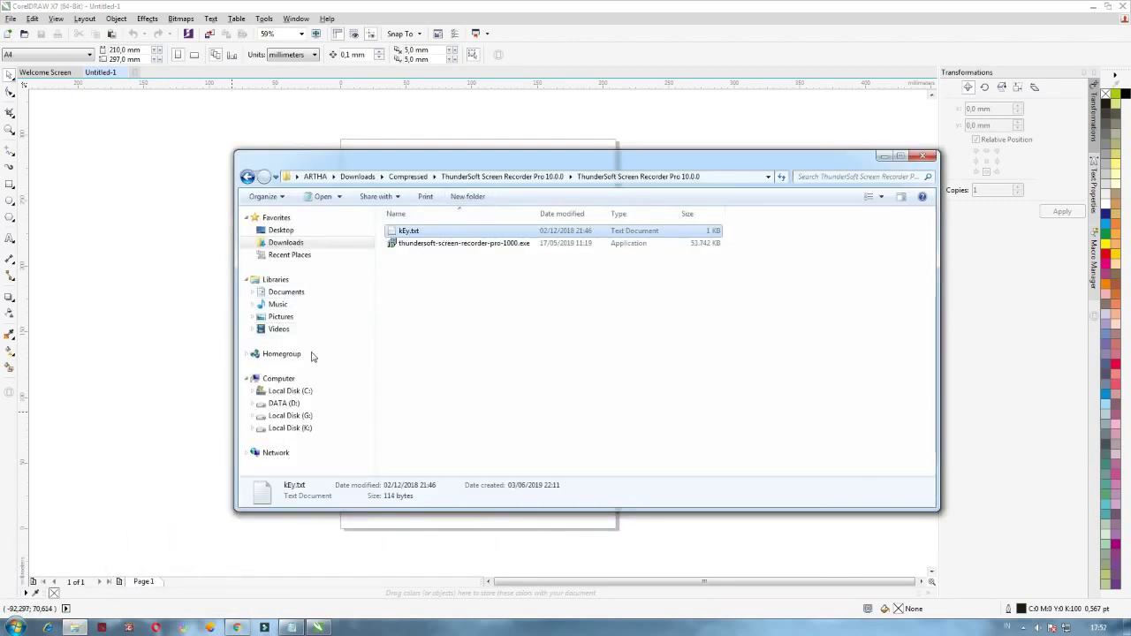
pyautogui.click(290, 427)
pyautogui.click(251, 429)
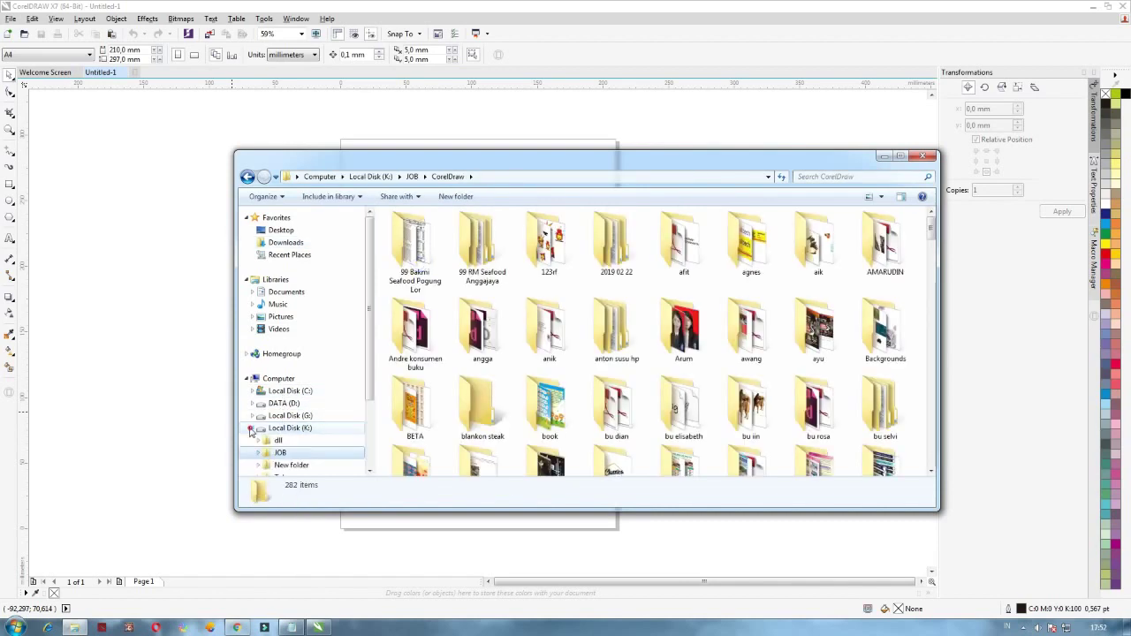
pyautogui.click(258, 453)
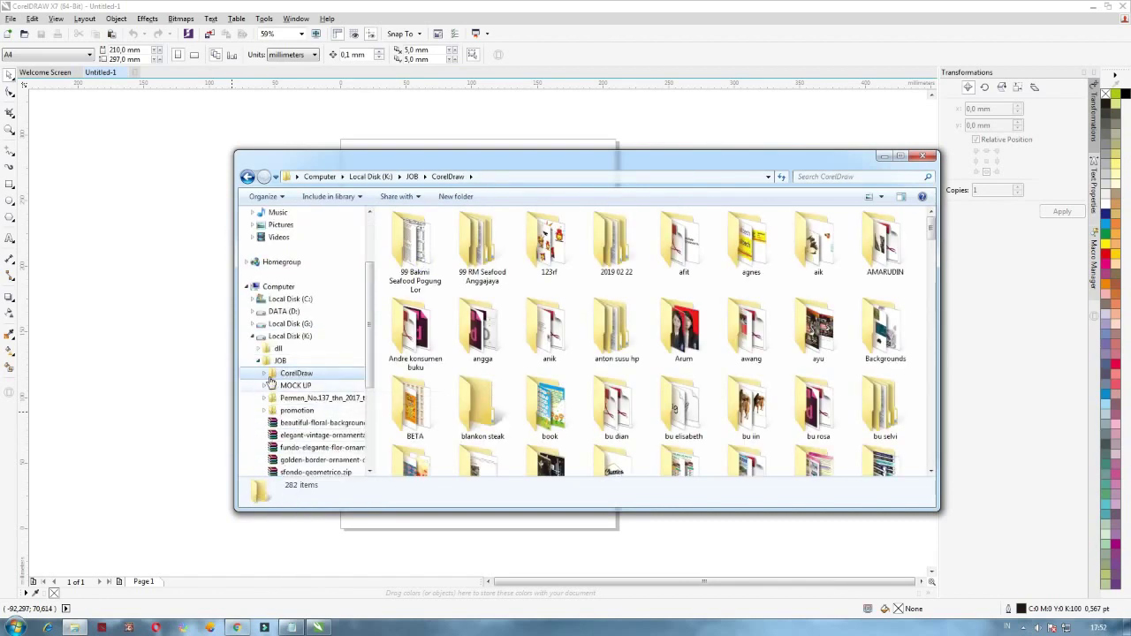
pyautogui.click(265, 374)
pyautogui.scroll(-4, 327, 417)
pyautogui.click(301, 447)
# Place the saved Classica logo image from the folder onto the middle of the CorelDRAW page
pyautogui.click(421, 265)
pyautogui.moveTo(423, 269); pyautogui.dragTo(490, 363)
pyautogui.click(634, 349)
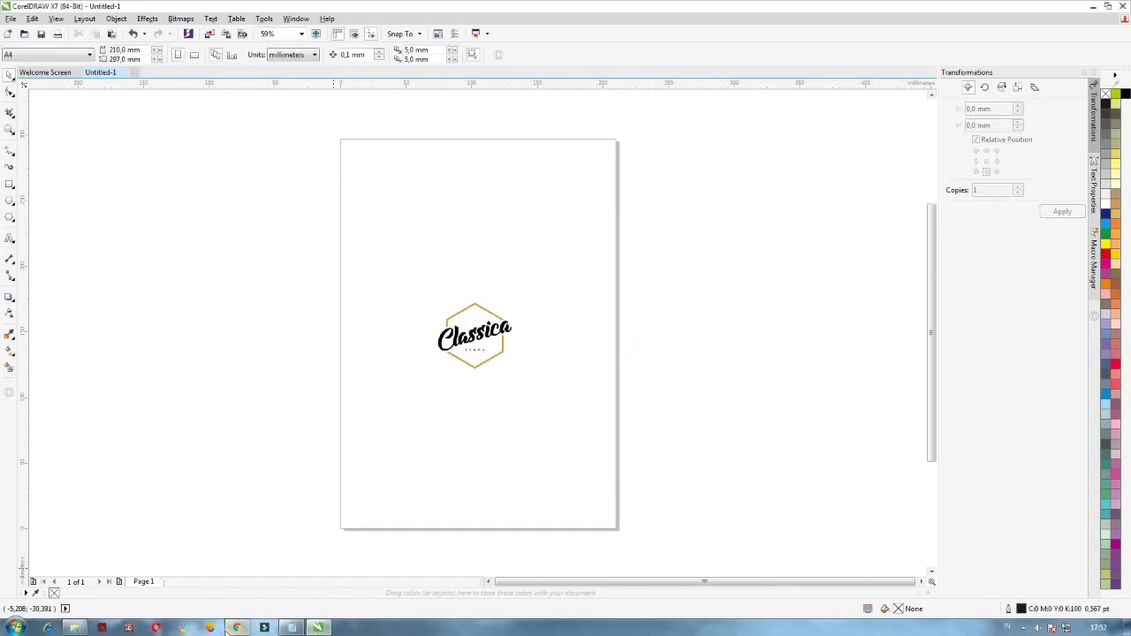
# Switch to Notepad and write instruction 2, "saya mengambul contoh logo dari internet dan saya akan membuat logo itu"
pyautogui.click(291, 627)
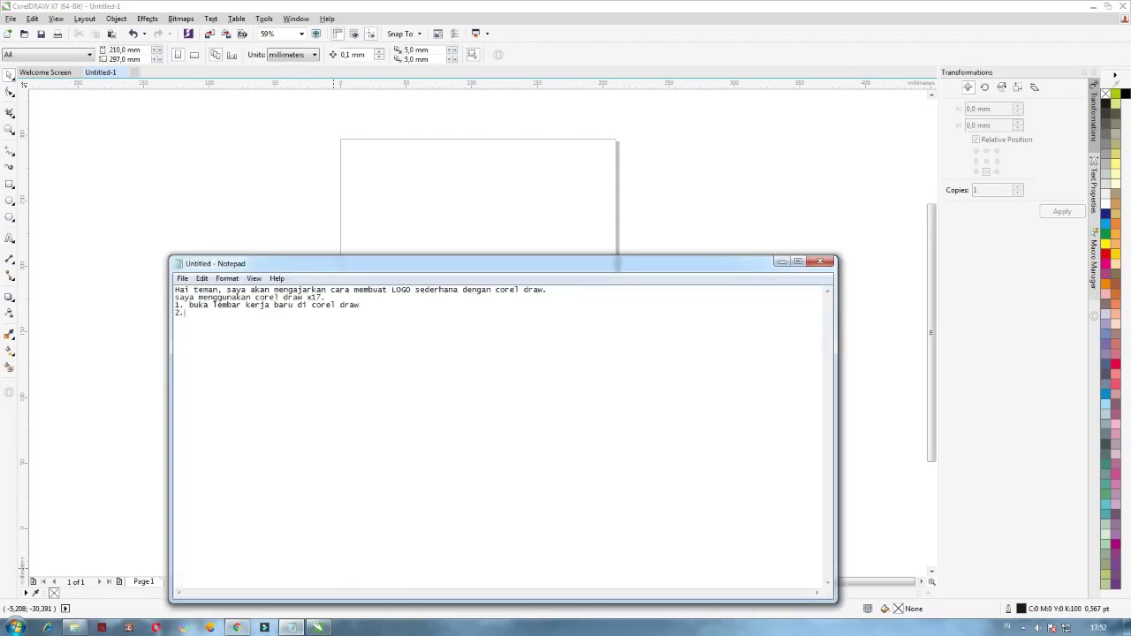
pyautogui.write('saya aka')
pyautogui.write('mengambul contoh')
pyautogui.write(' logo')
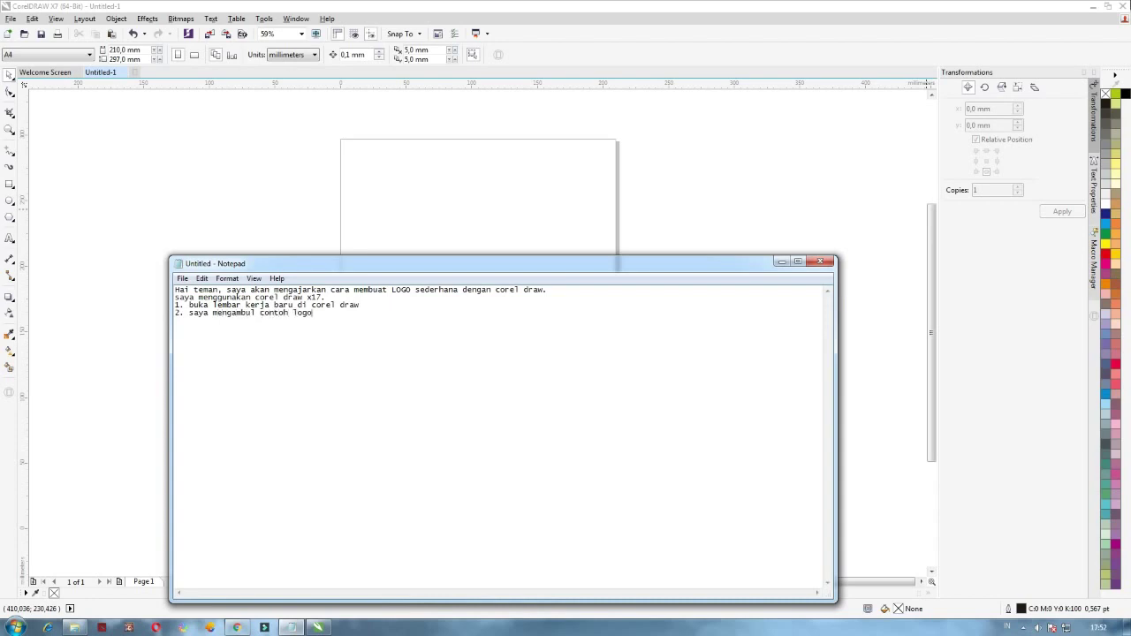
pyautogui.write(' dari internet dan saya akan membuat logo')
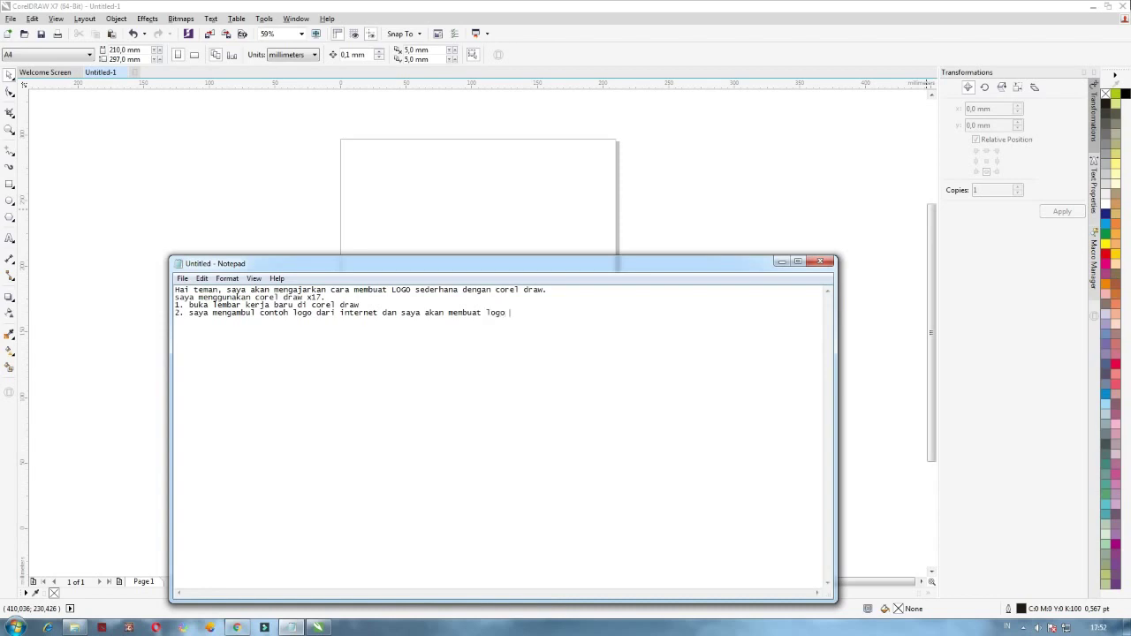
pyautogui.write('itu')
# Switch to CorelDRAW and draw a six-sided polygon about 43 by 50 mm beside the sample Classica logo
pyautogui.click(560, 152)
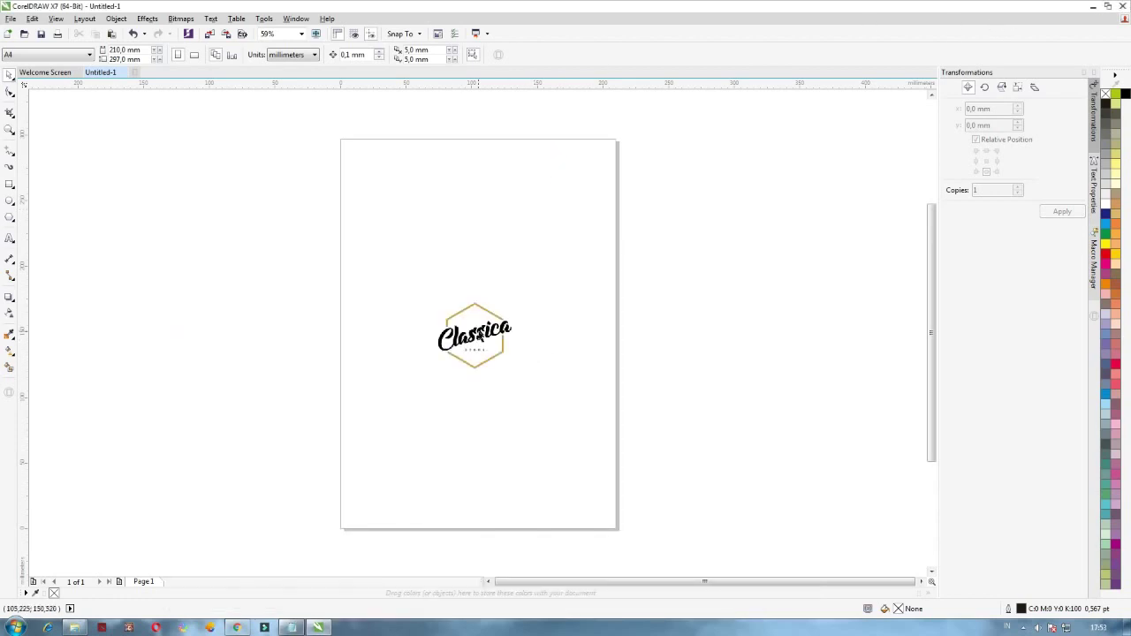
pyautogui.scroll(-1, 478, 335)
pyautogui.scroll(3, 478, 336)
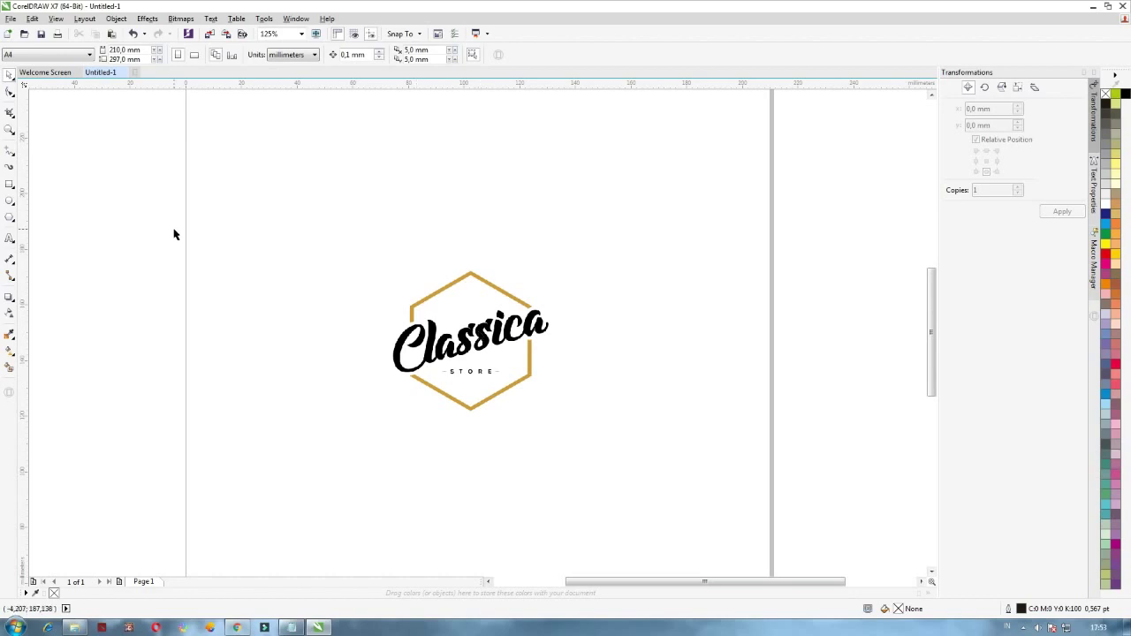
pyautogui.click(11, 202)
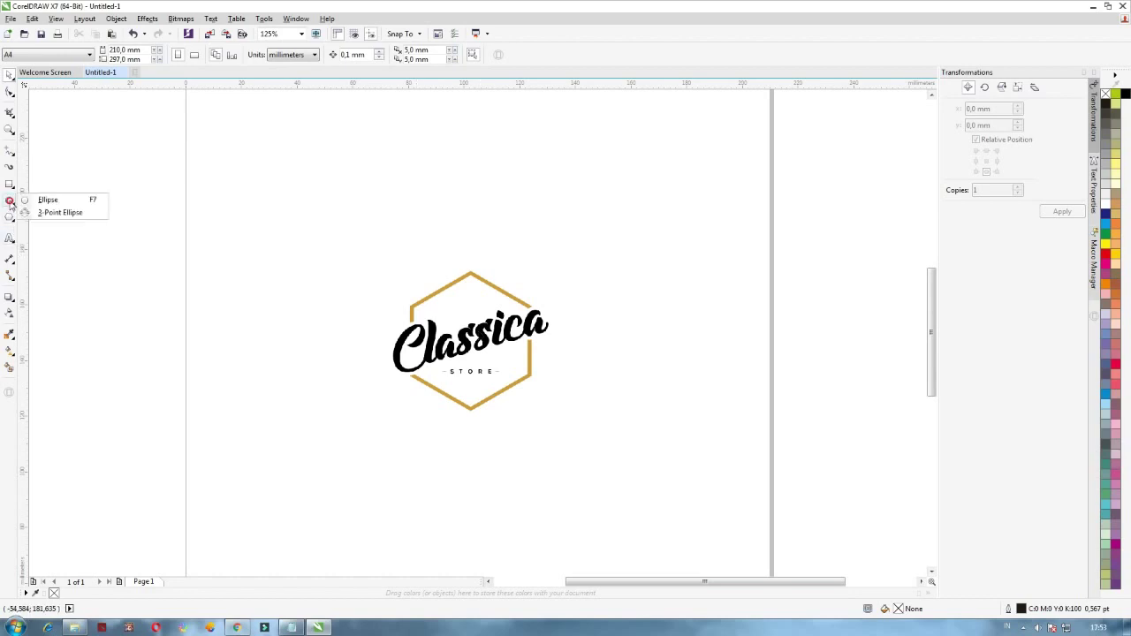
pyautogui.click(10, 218)
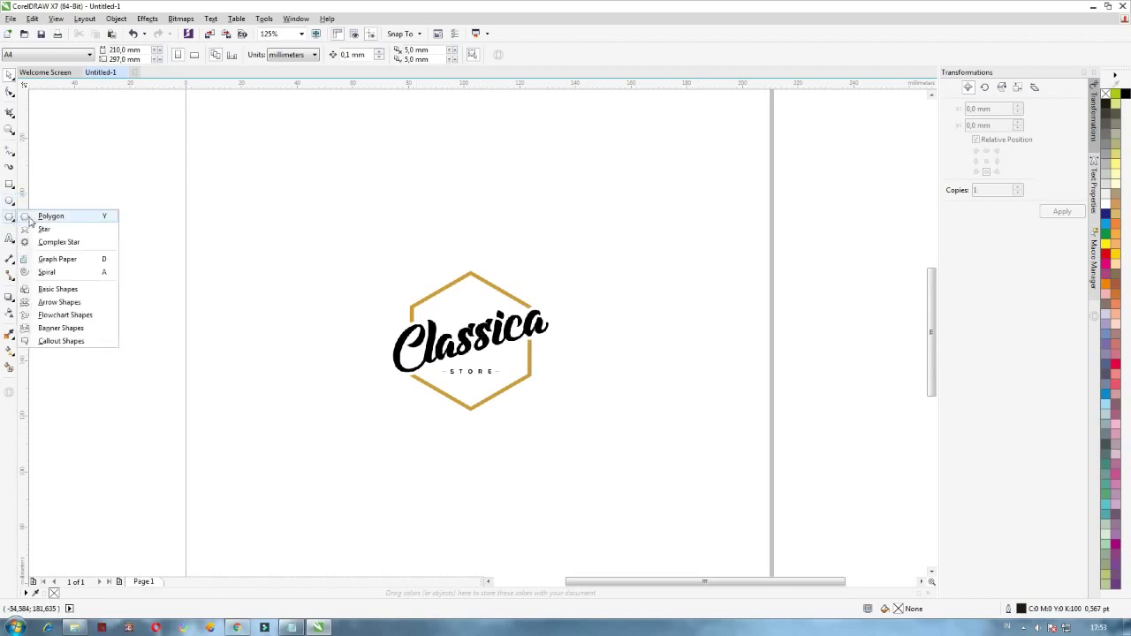
pyautogui.click(31, 217)
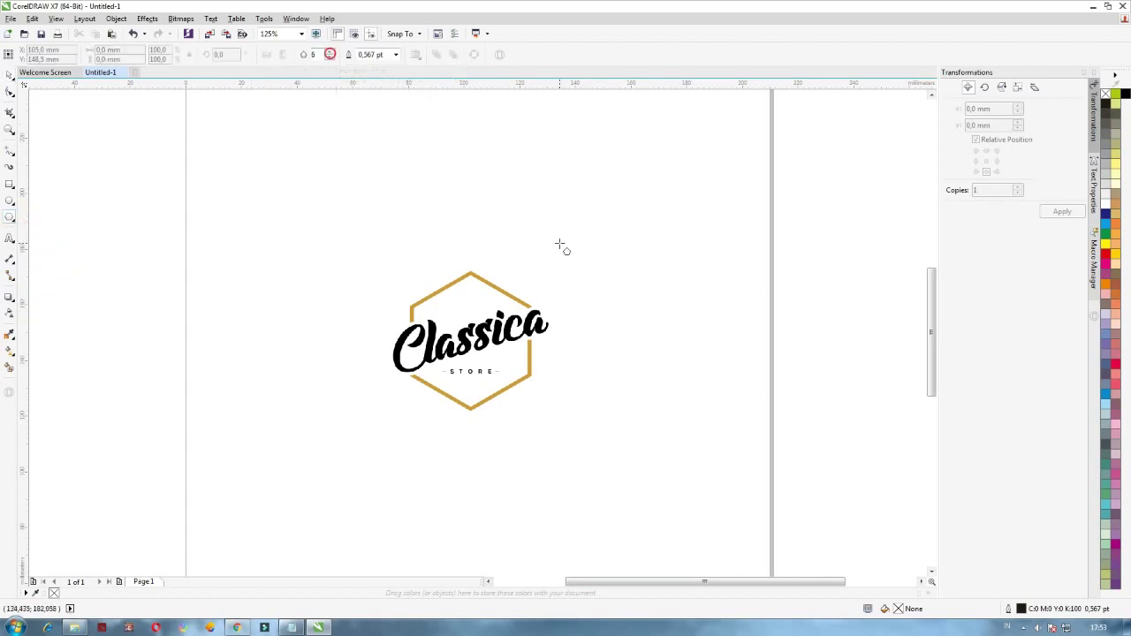
pyautogui.moveTo(611, 286); pyautogui.dragTo(702, 430)
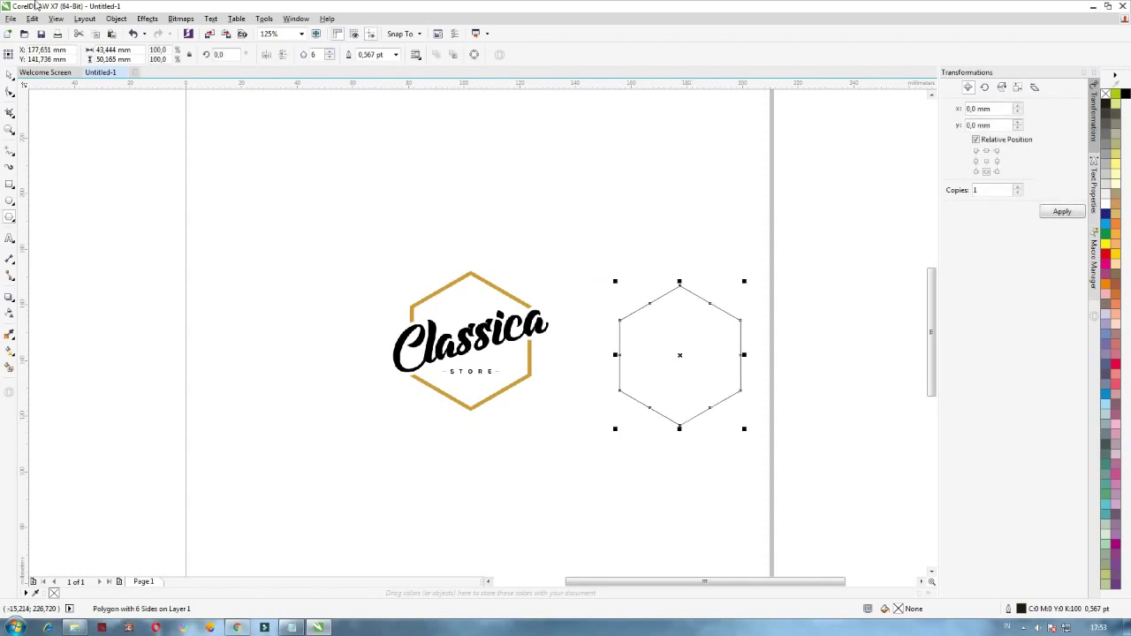
# Move the new hexagon slightly upward so it sits level with the sample logo
pyautogui.click(13, 79)
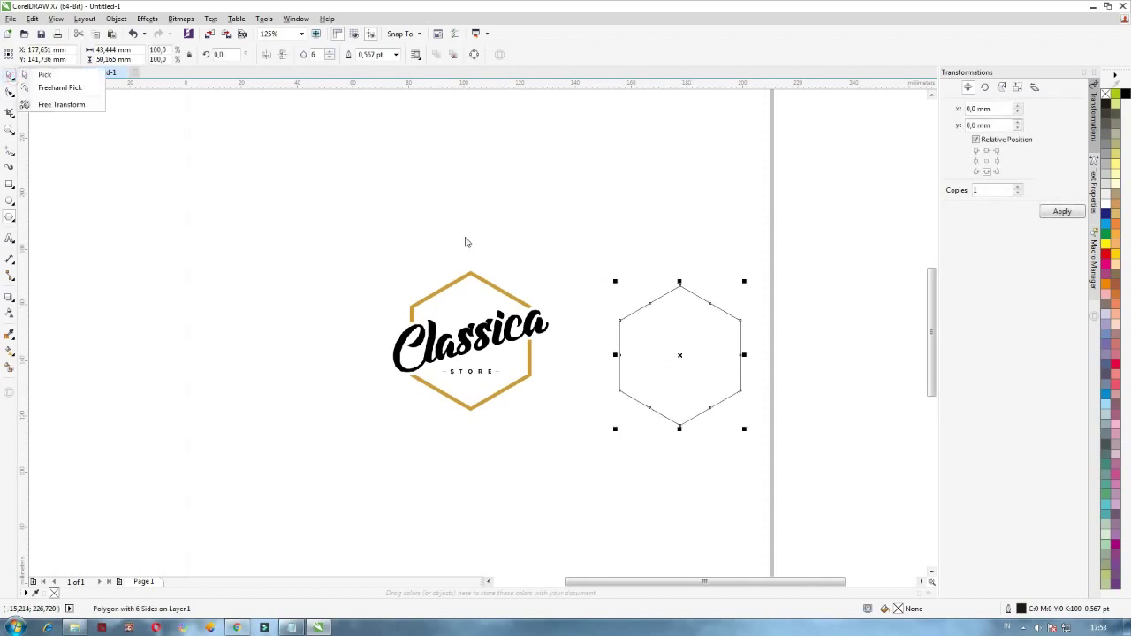
pyautogui.click(56, 76)
pyautogui.moveTo(676, 363)
pyautogui.mouseDown()
pyautogui.moveTo(535, 356)
pyautogui.moveTo(473, 340)
pyautogui.moveTo(682, 354)
pyautogui.moveTo(680, 343)
pyautogui.mouseUp()
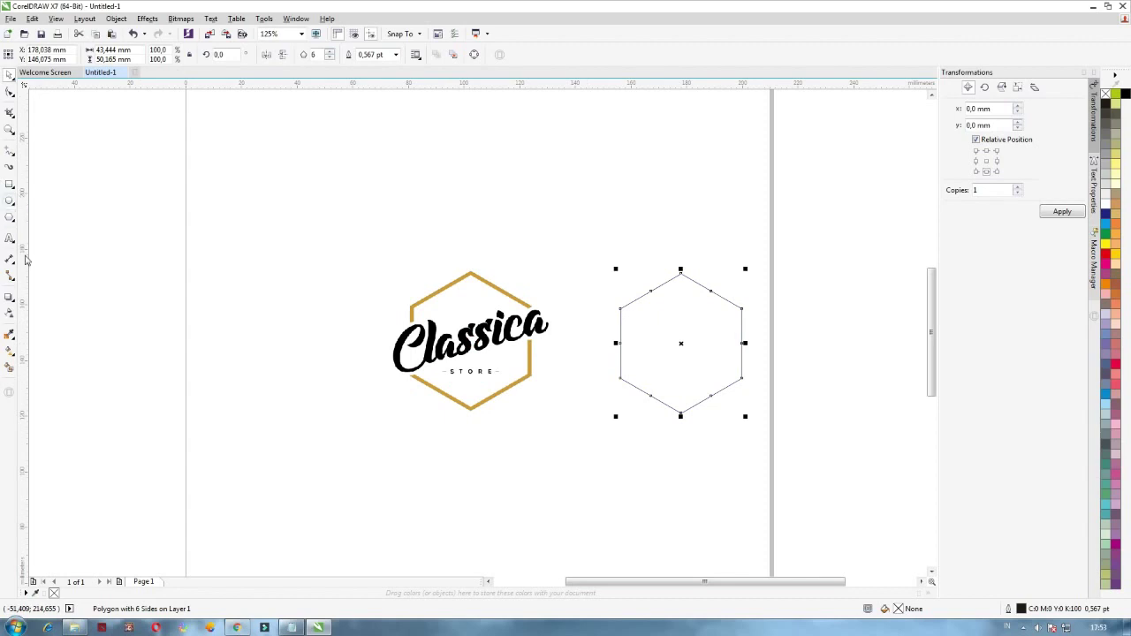
# Apply a one-step inside contour to the hexagon
pyautogui.click(13, 312)
pyautogui.click(11, 299)
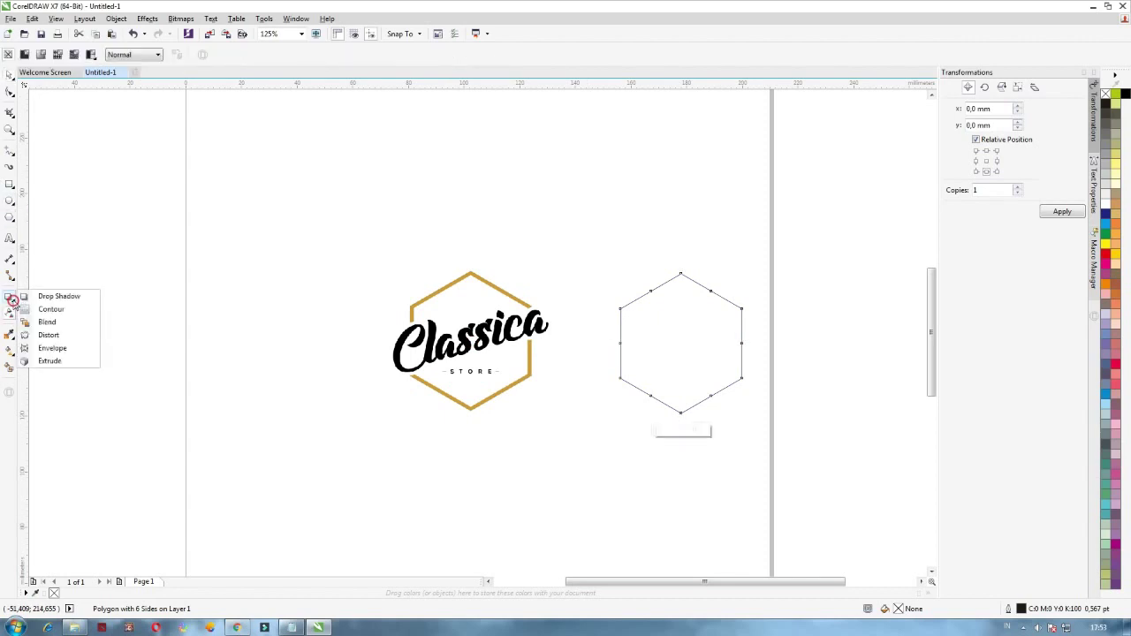
pyautogui.click(29, 310)
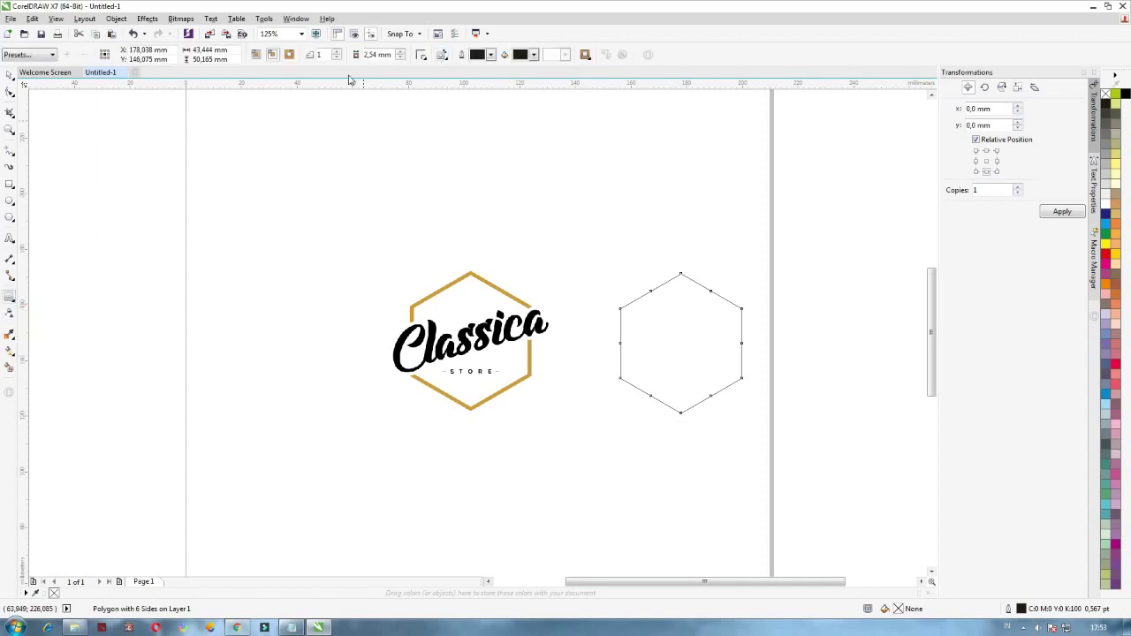
pyautogui.click(288, 54)
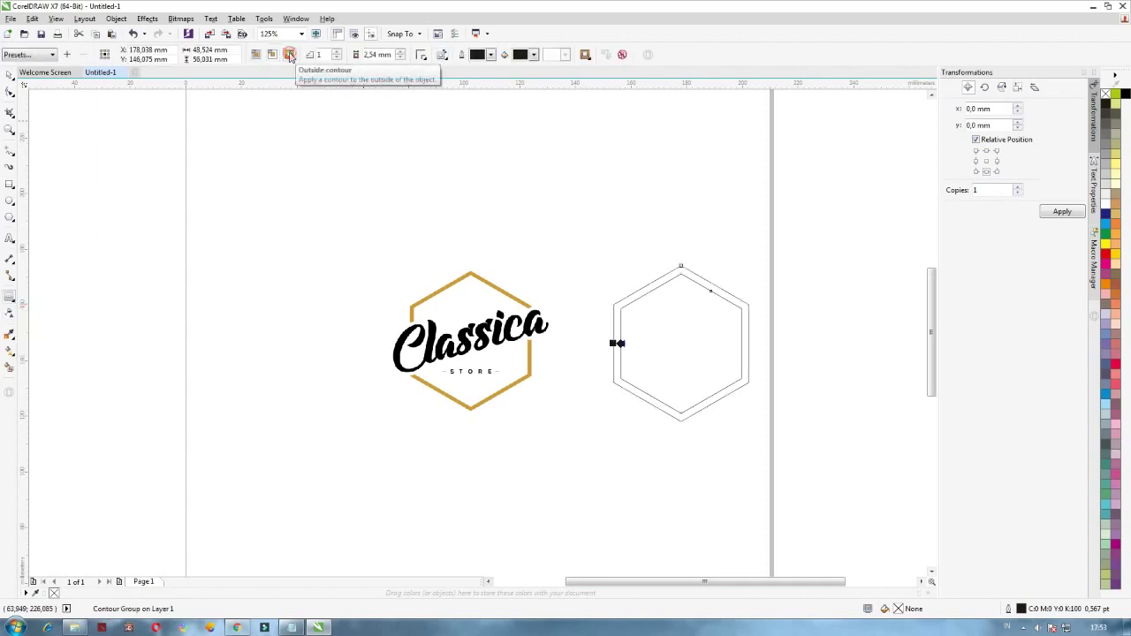
pyautogui.click(273, 53)
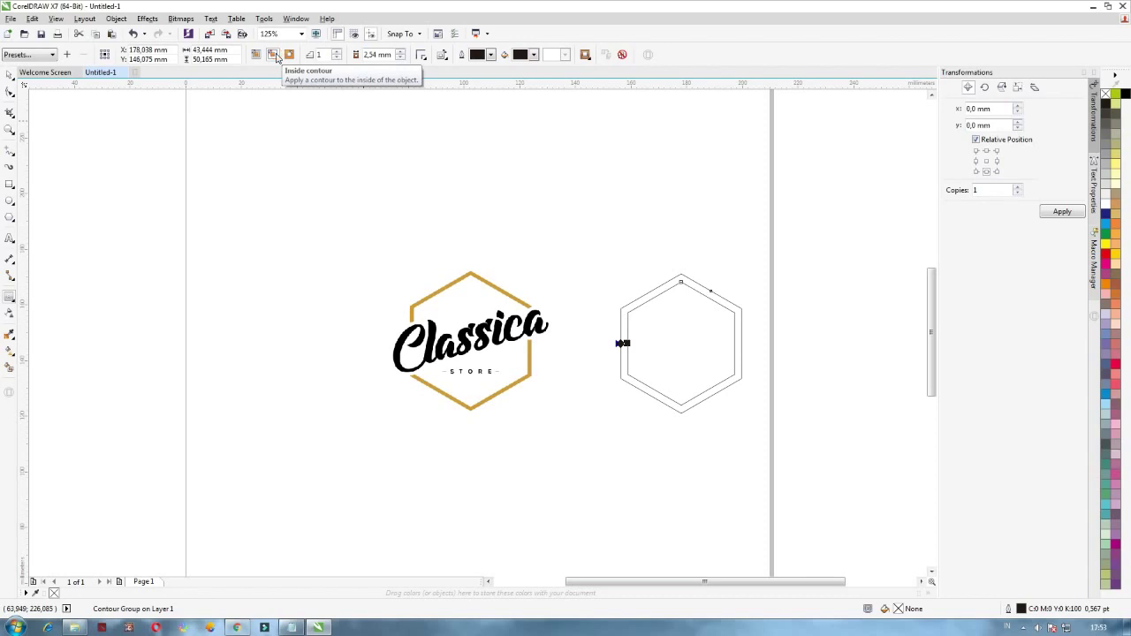
# Try a contour offset of 2 mm on the hexagon and settle on 1,5 mm
pyautogui.doubleClick(380, 55)
pyautogui.write('2')
pyautogui.press('Return')
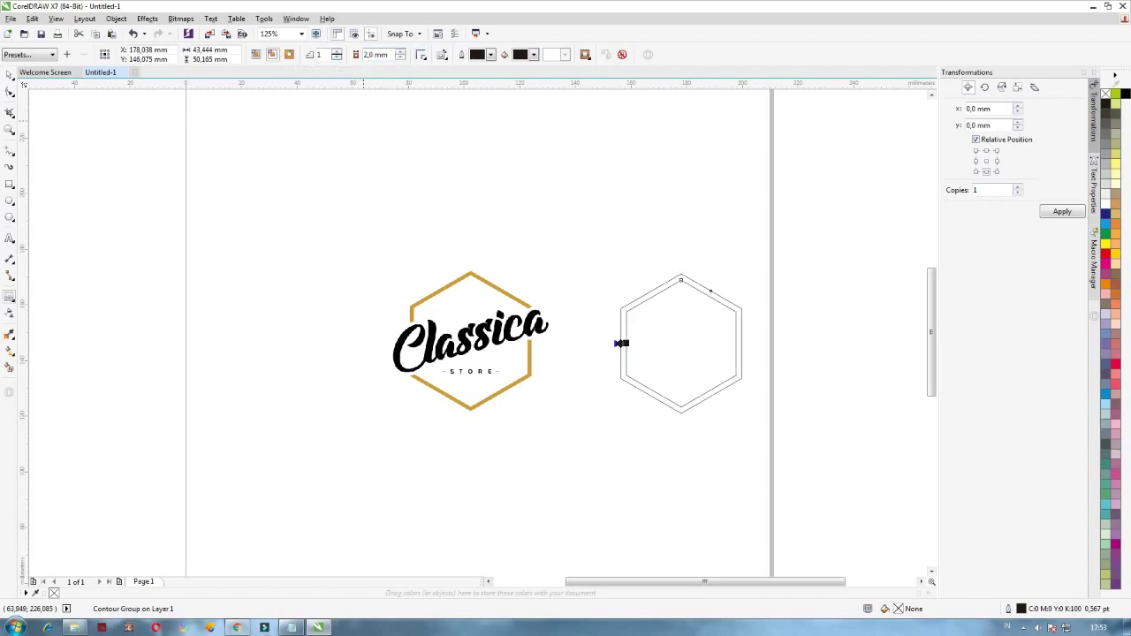
pyautogui.doubleClick(387, 55)
pyautogui.write('1,5')
pyautogui.press('Return')
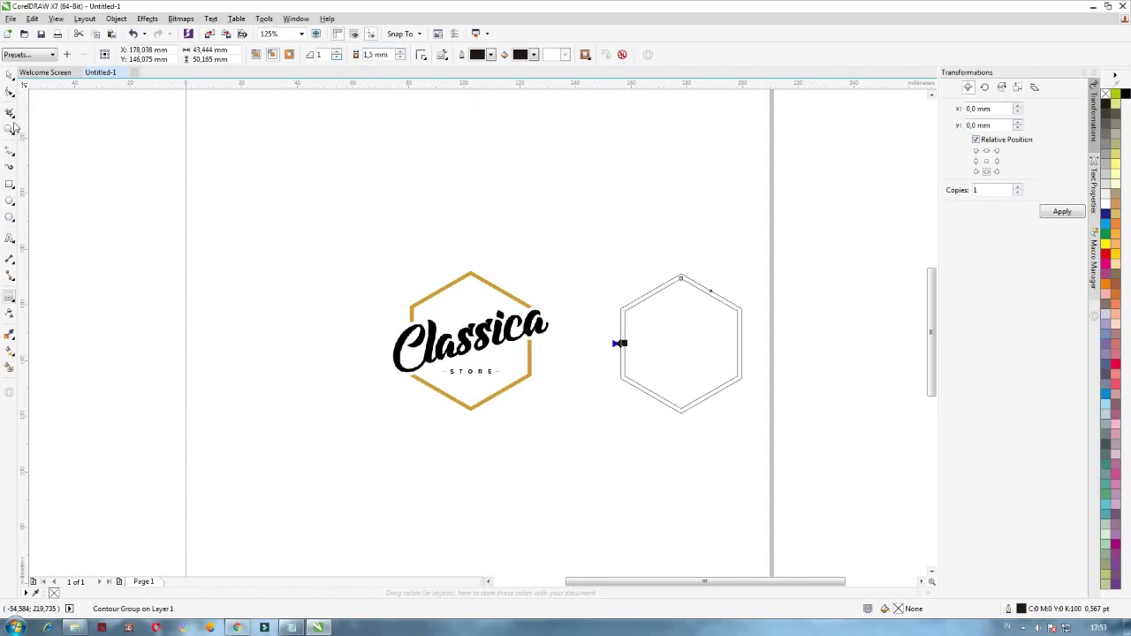
# Break the hexagon's contour group apart into separate inner and outer shapes
pyautogui.click(9, 75)
pyautogui.click(634, 214)
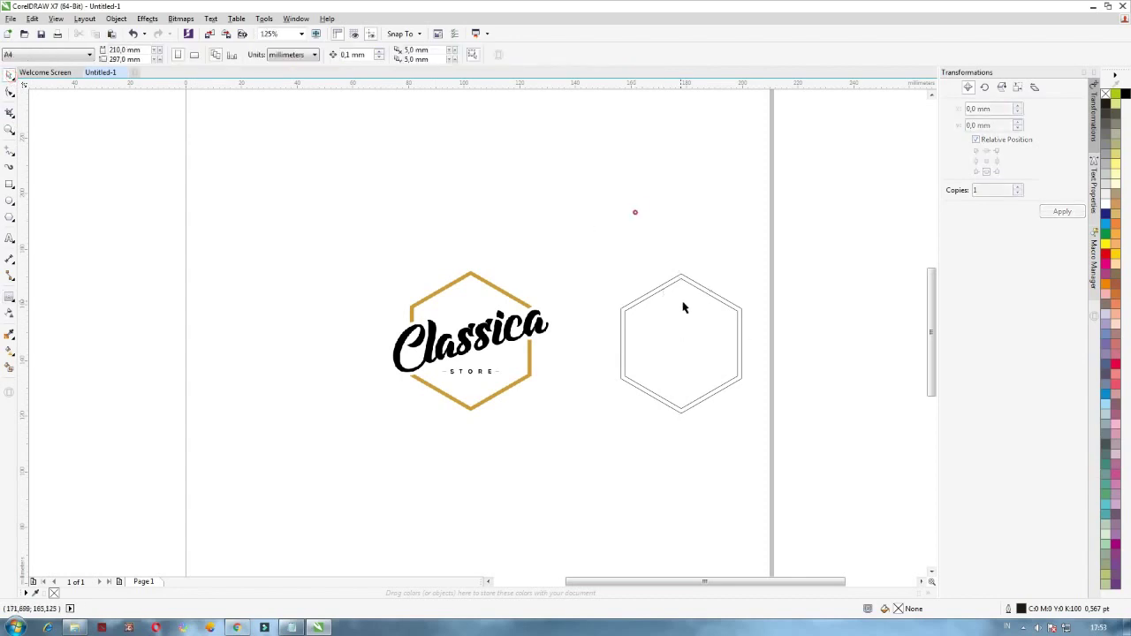
pyautogui.click(683, 308)
pyautogui.rightClick(683, 307)
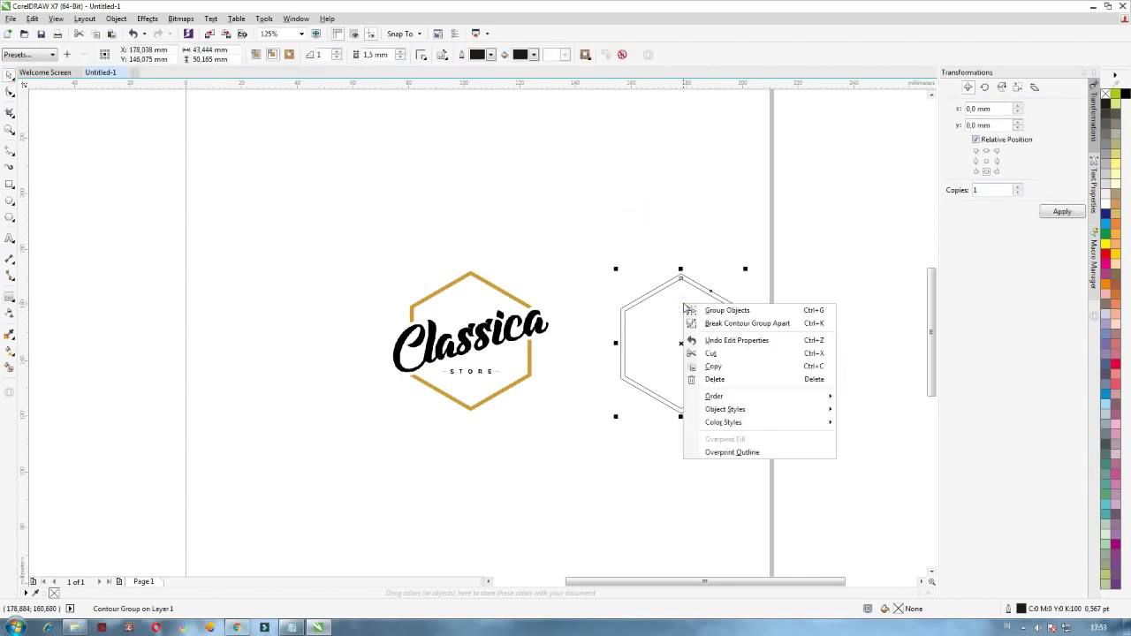
pyautogui.click(717, 322)
pyautogui.click(717, 242)
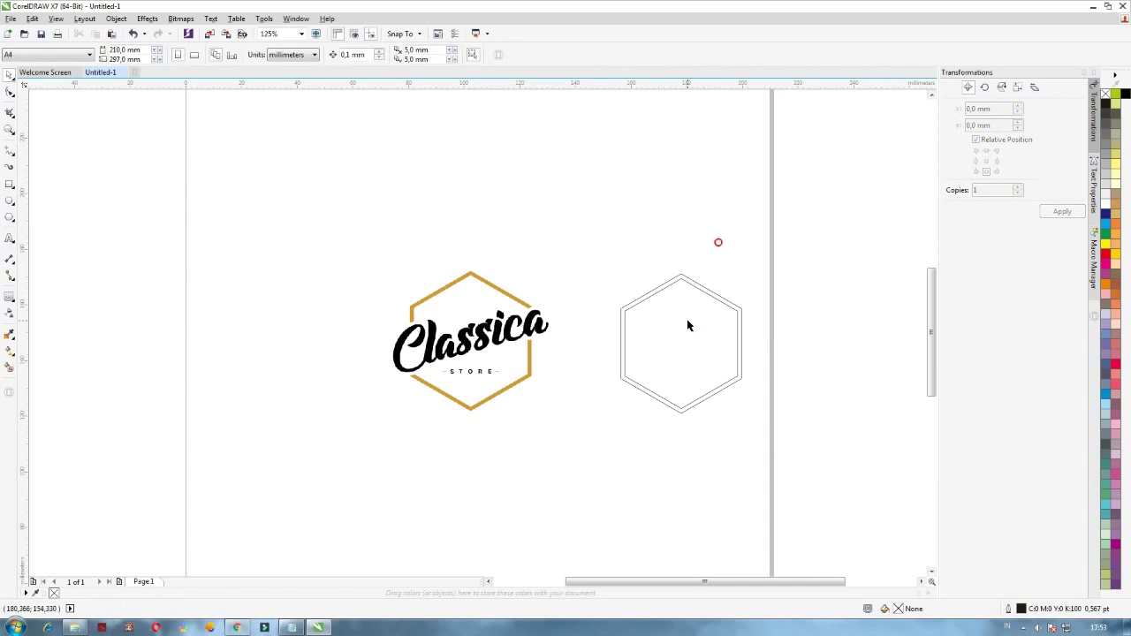
# Trim the inner hexagon out of the outer one and move the hexagonal ring and the leftover inner shape apart
pyautogui.click(687, 321)
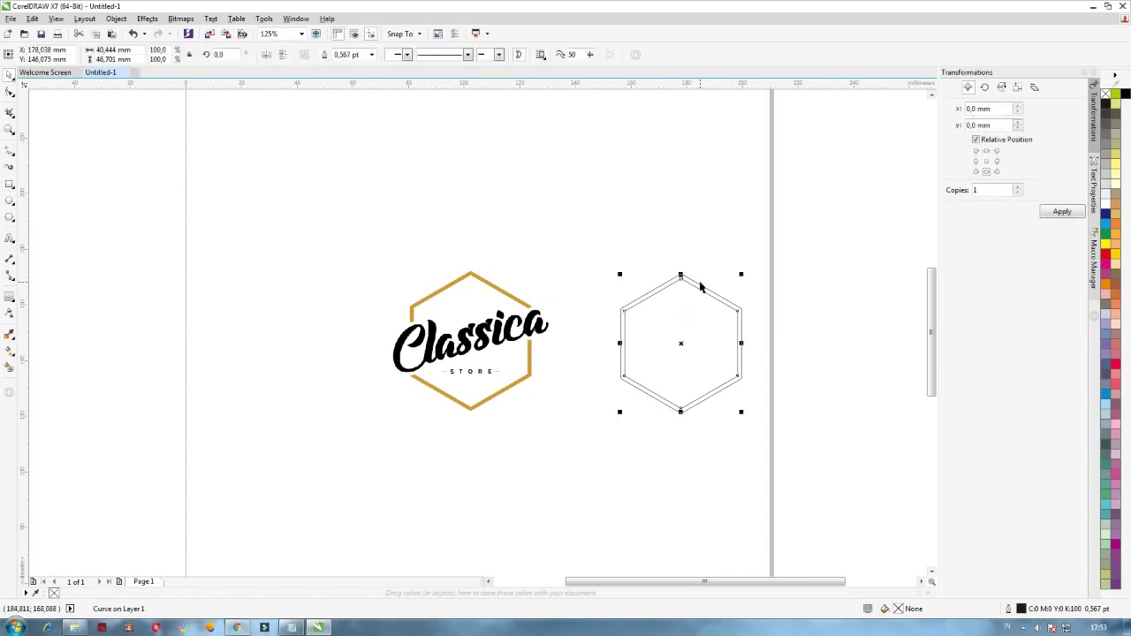
pyautogui.scroll(2, 700, 287)
pyautogui.keyDown('shift'); pyautogui.click(687, 283); pyautogui.keyUp('shift')
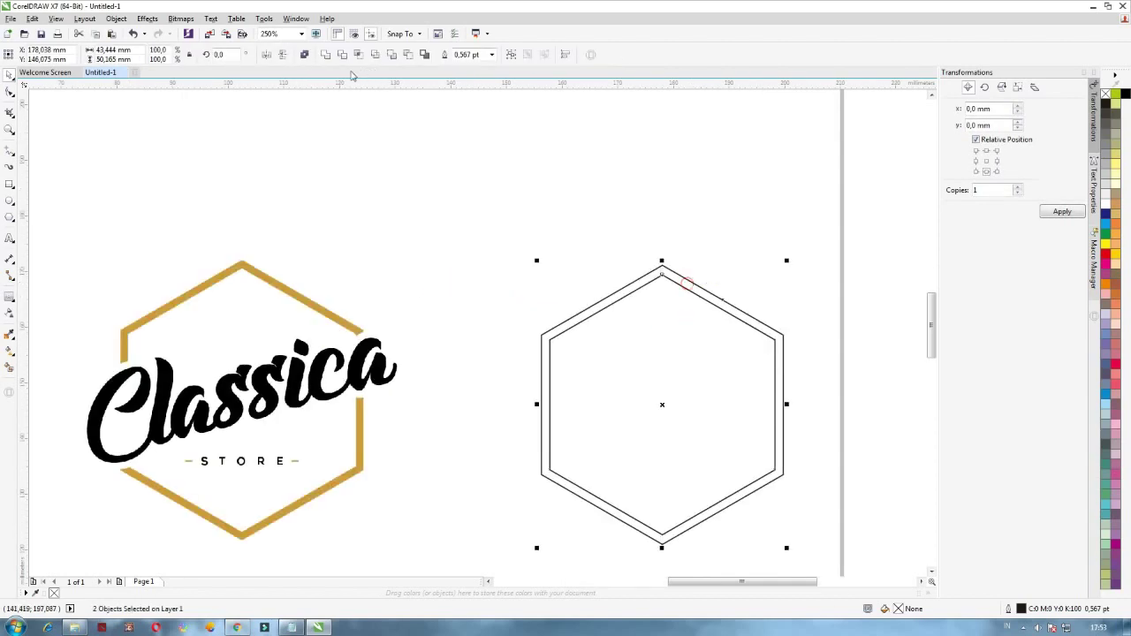
pyautogui.click(406, 220)
pyautogui.click(677, 375)
pyautogui.moveTo(592, 348); pyautogui.dragTo(589, 305)
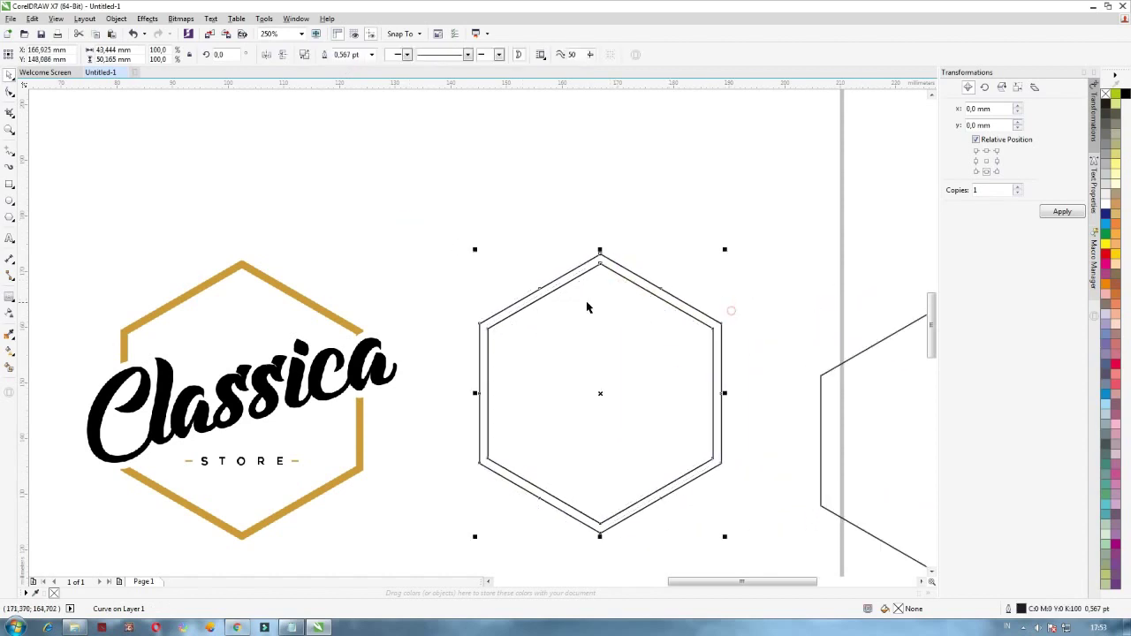
# Fill the hexagonal ring with a gold palette colour and remove its outline
pyautogui.click(1116, 215)
pyautogui.rightClick(1103, 95)
pyautogui.click(786, 184)
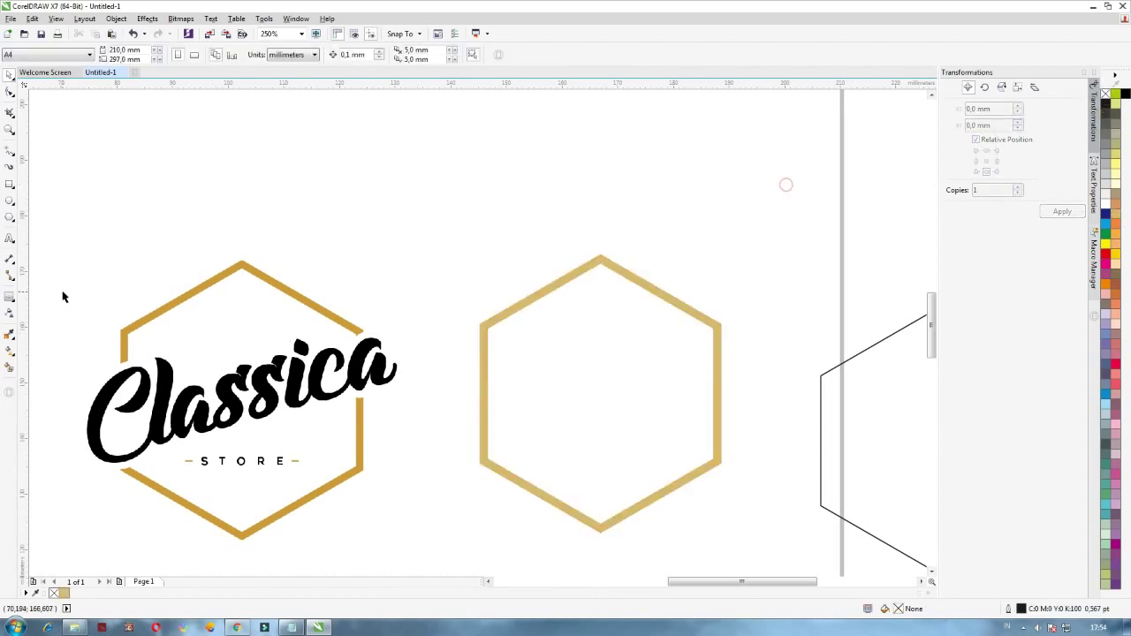
# Activate the Text tool, switch to Notepad and add the lines "3. buat obyek segi enam" and "4. buat tuisan seperti contoh"
pyautogui.click(11, 238)
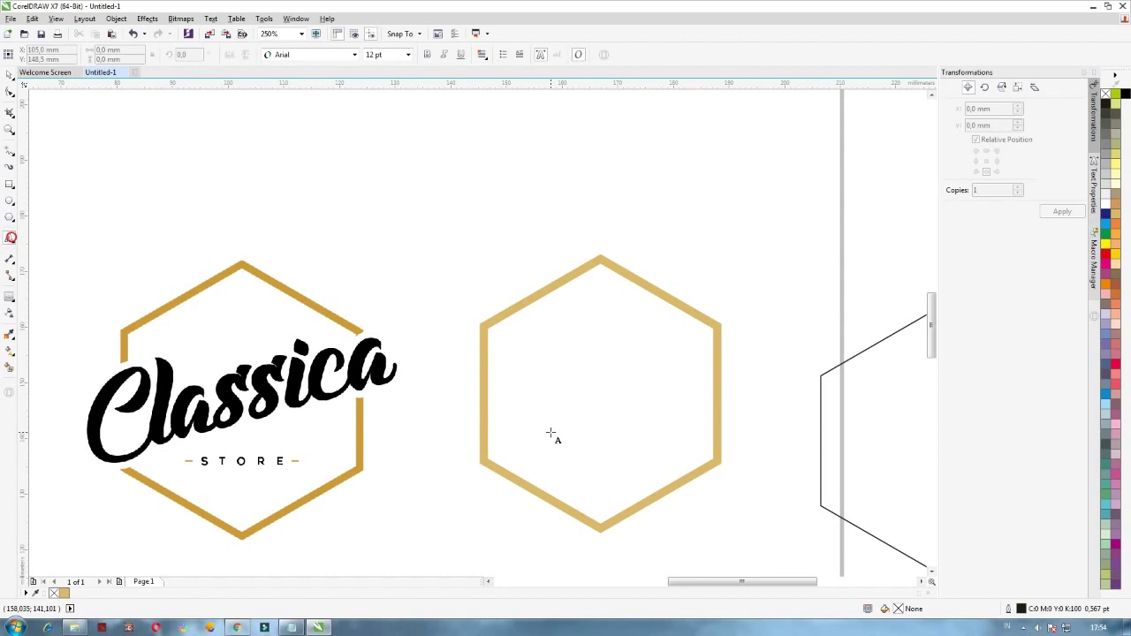
pyautogui.click(289, 628)
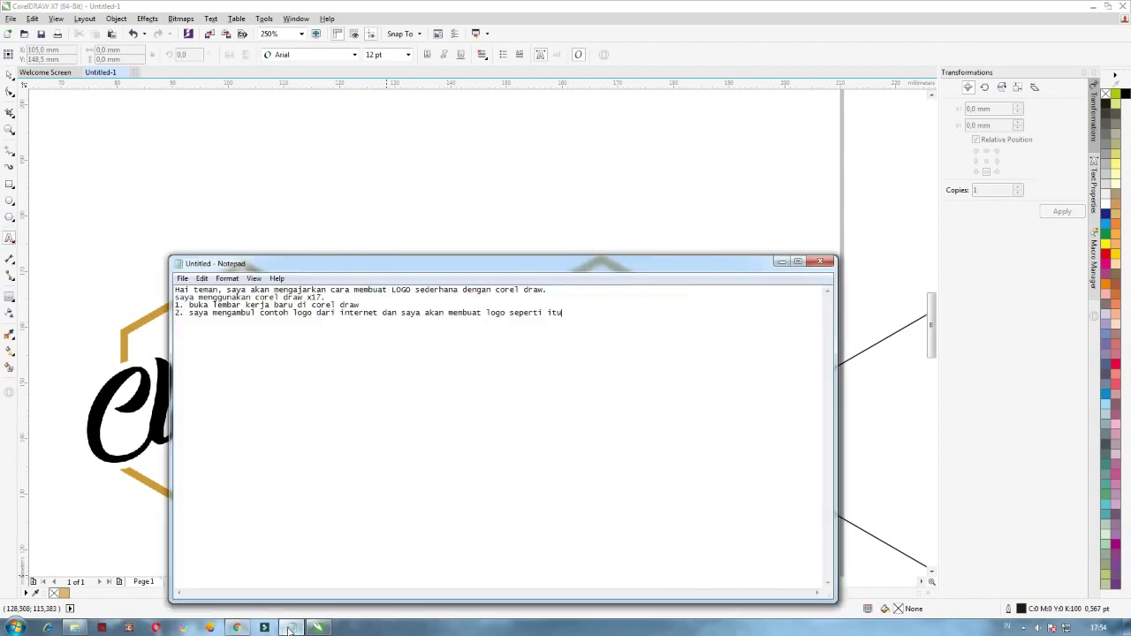
pyautogui.press('Return')
pyautogui.write('3. buat obyek segi enam')
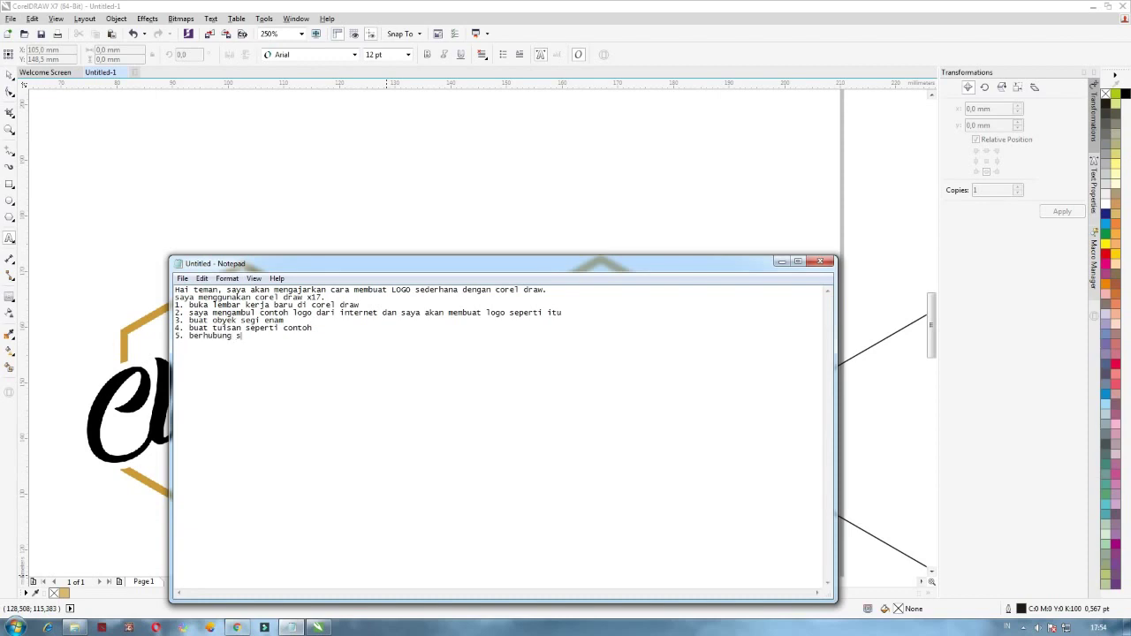
# Write instruction 5 in the notes, "berhubung saya tidak ada font yang seperti itu, maka saya akan menggunakan font yang ada"
pyautogui.write('idak ada font yang s')
pyautogui.write('eperti itu, maka')
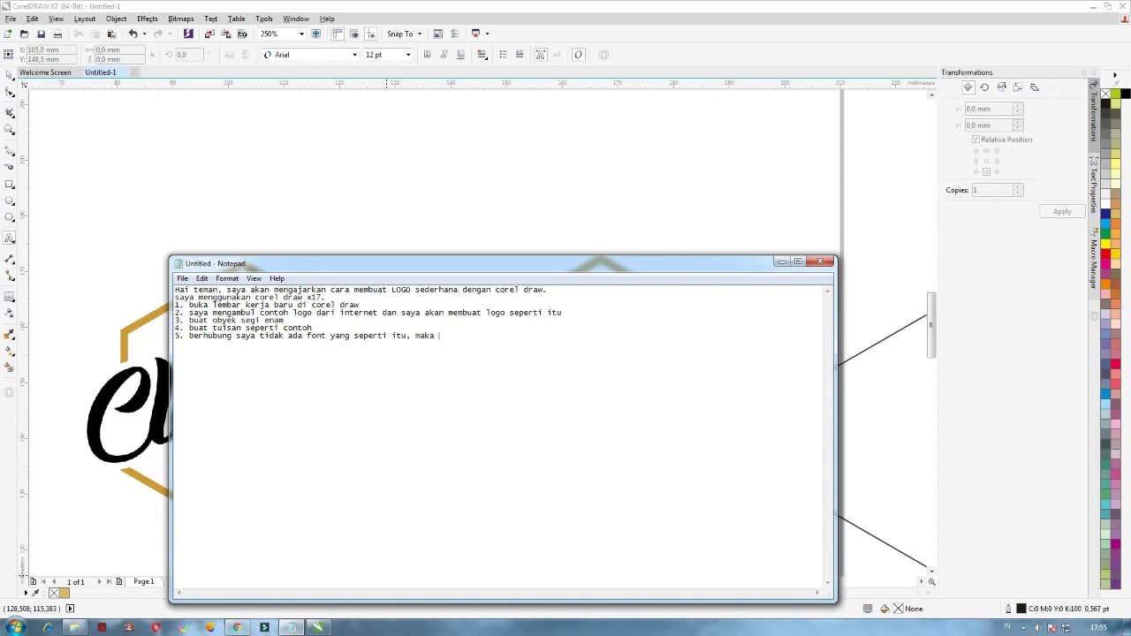
pyautogui.write(' saya akan menggunakan font yang ada')
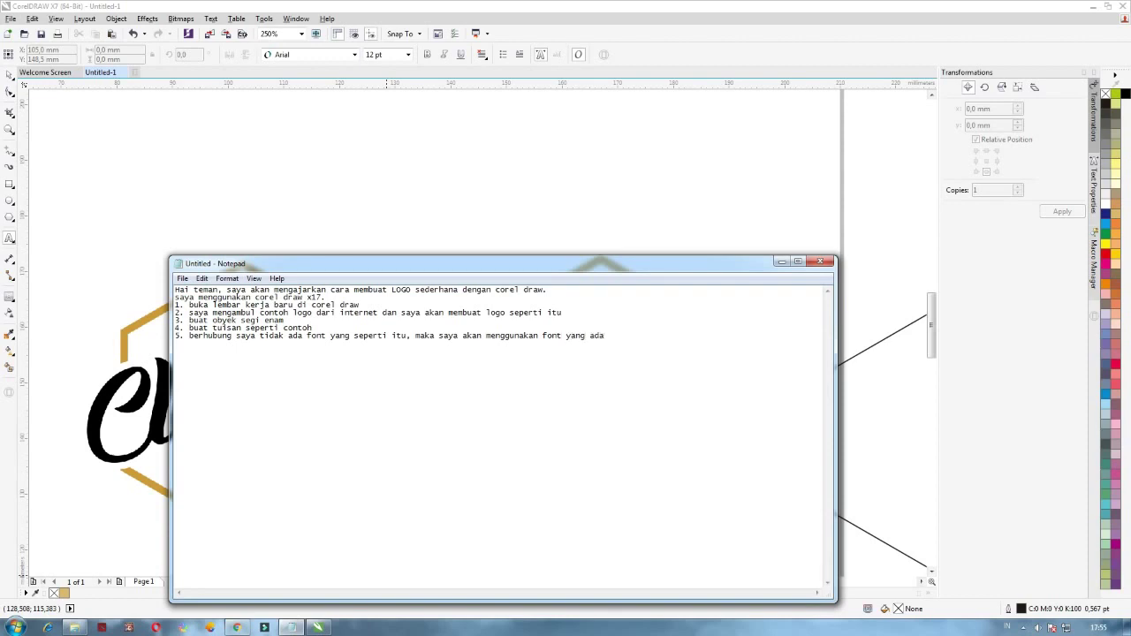
# Switch back to CorelDRAW, add the text "Classica" and move it onto the gold hexagon ring
pyautogui.click(735, 56)
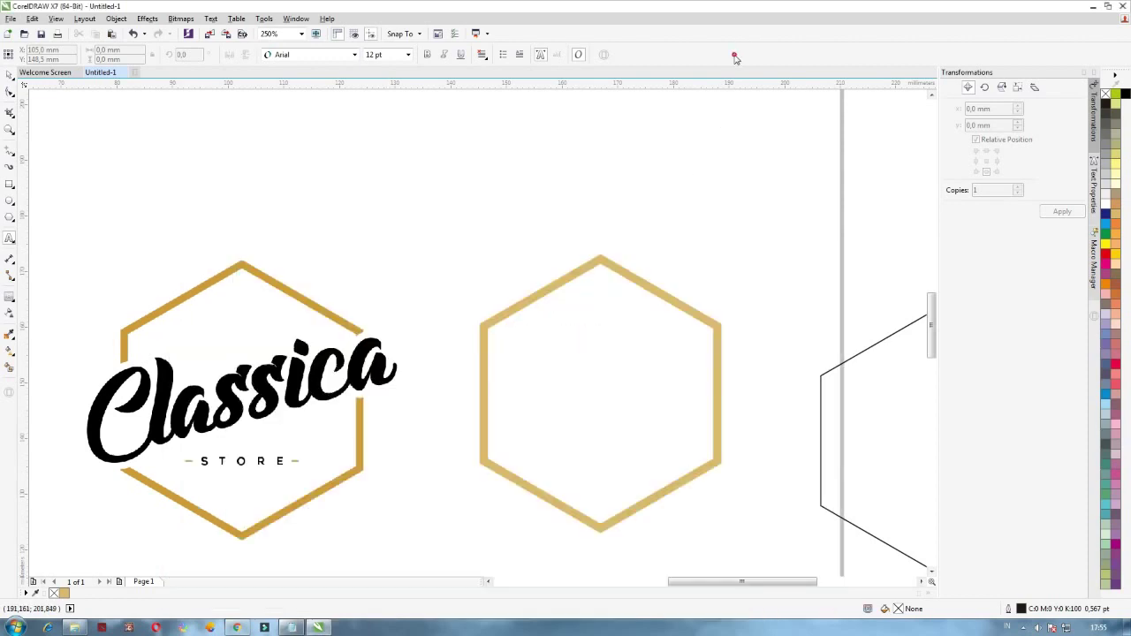
pyautogui.click(495, 241)
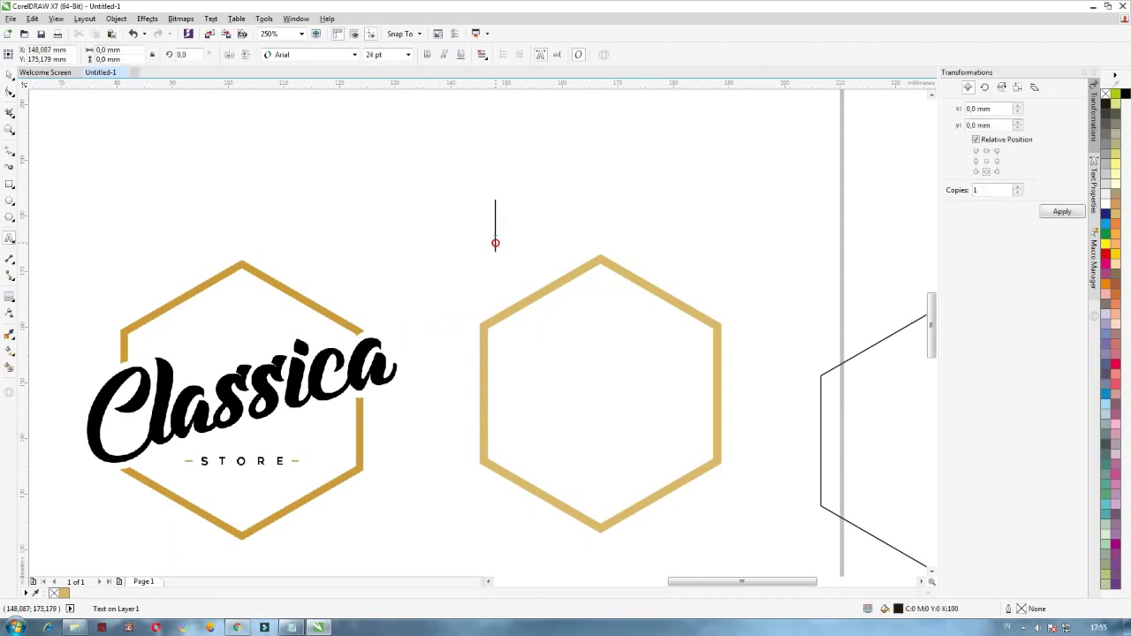
pyautogui.write('Class')
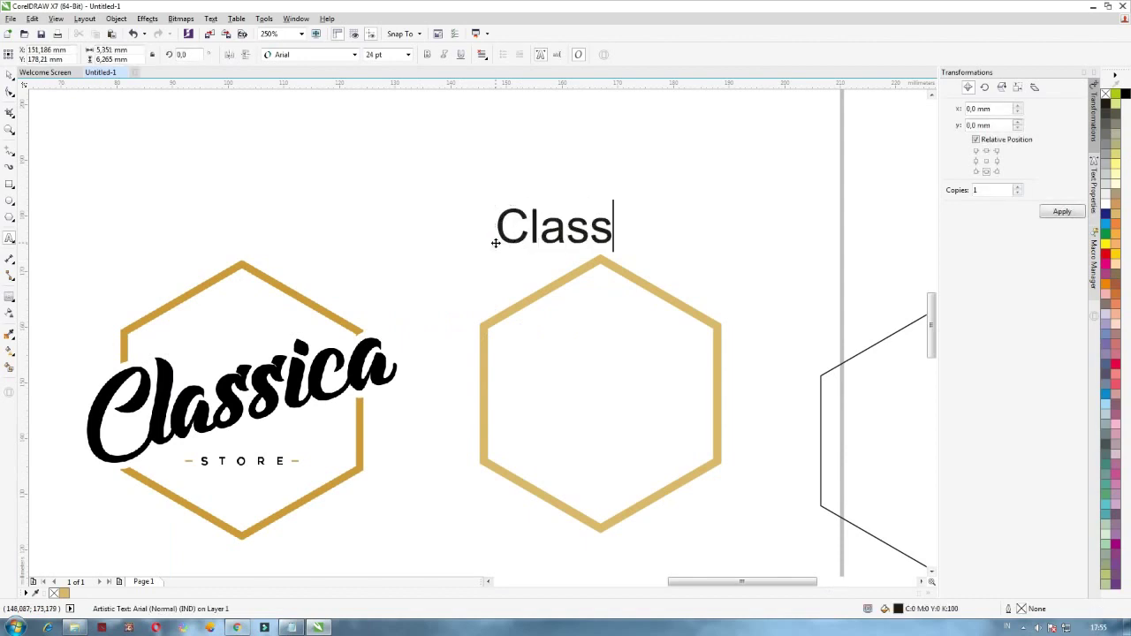
pyautogui.write('ica')
pyautogui.press('Escape')
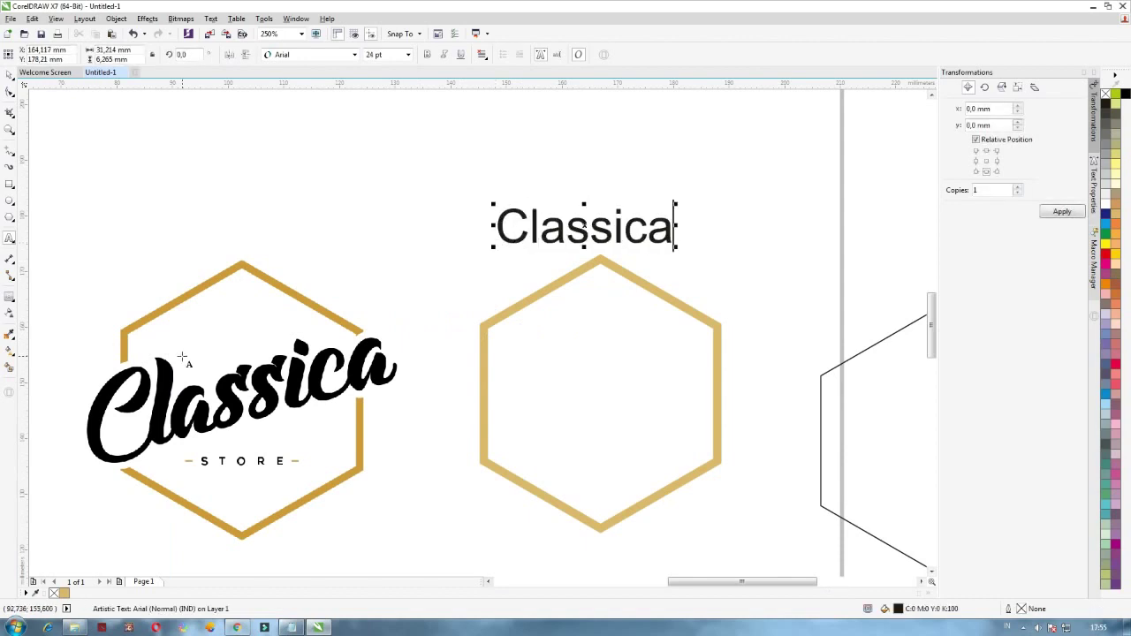
pyautogui.click(10, 77)
pyautogui.moveTo(578, 244); pyautogui.dragTo(562, 412)
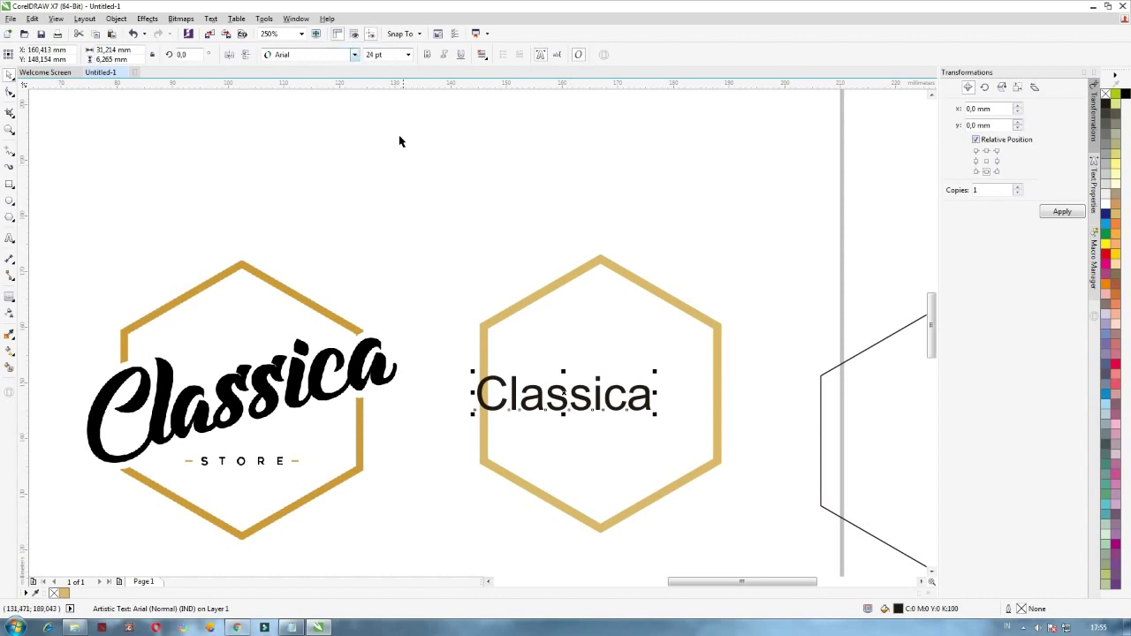
# Preview fonts on the "Classica" text and change its font to Anydore
pyautogui.click(356, 57)
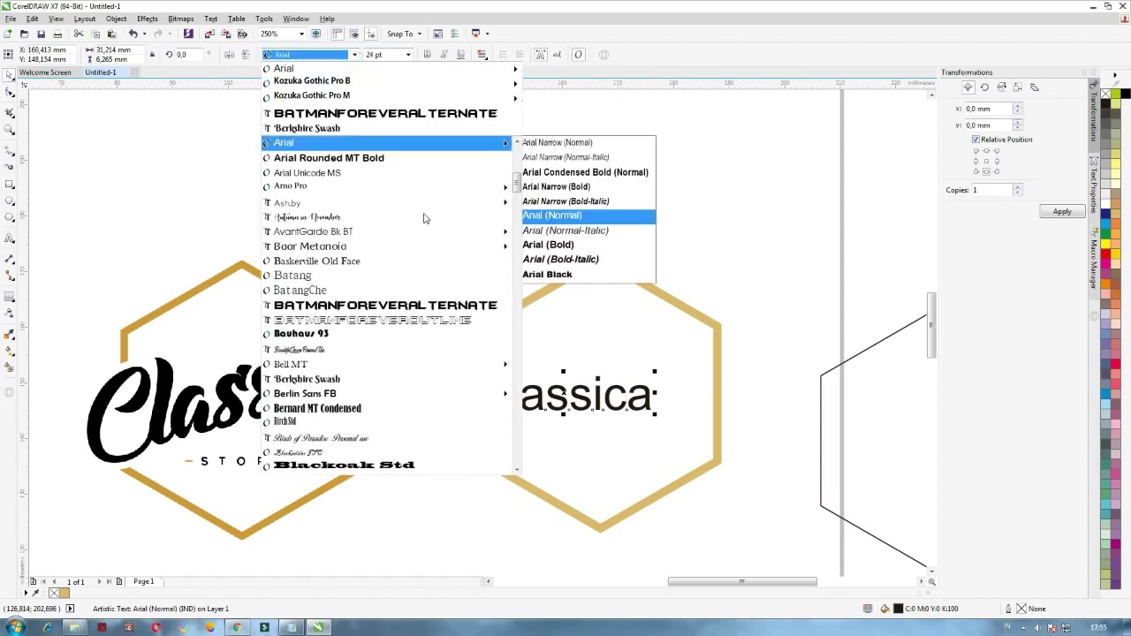
pyautogui.moveTo(518, 186)
pyautogui.moveTo(518, 186); pyautogui.dragTo(519, 156)
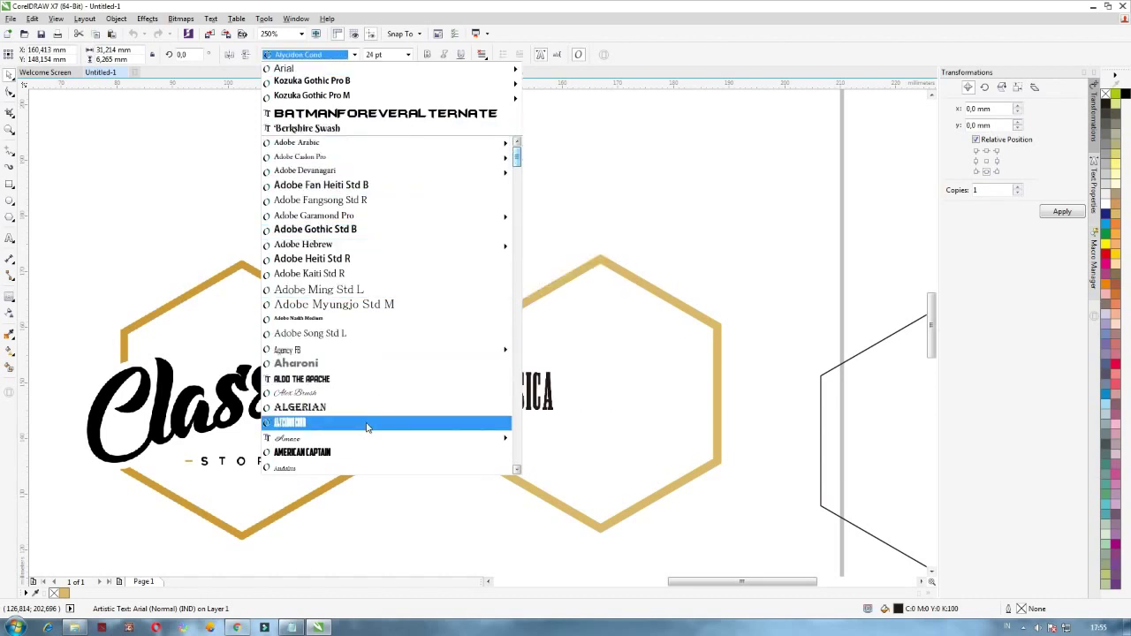
pyautogui.moveTo(367, 437)
pyautogui.scroll(-1, 366, 433)
pyautogui.scroll(1, 362, 413)
pyautogui.scroll(-5, 363, 412)
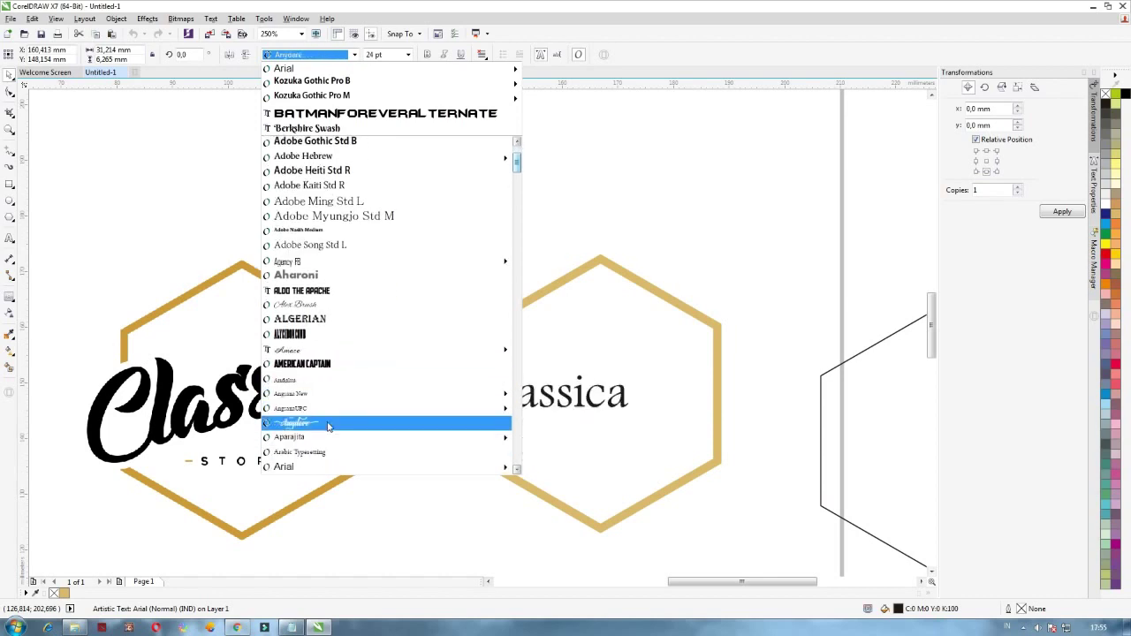
pyautogui.click(327, 427)
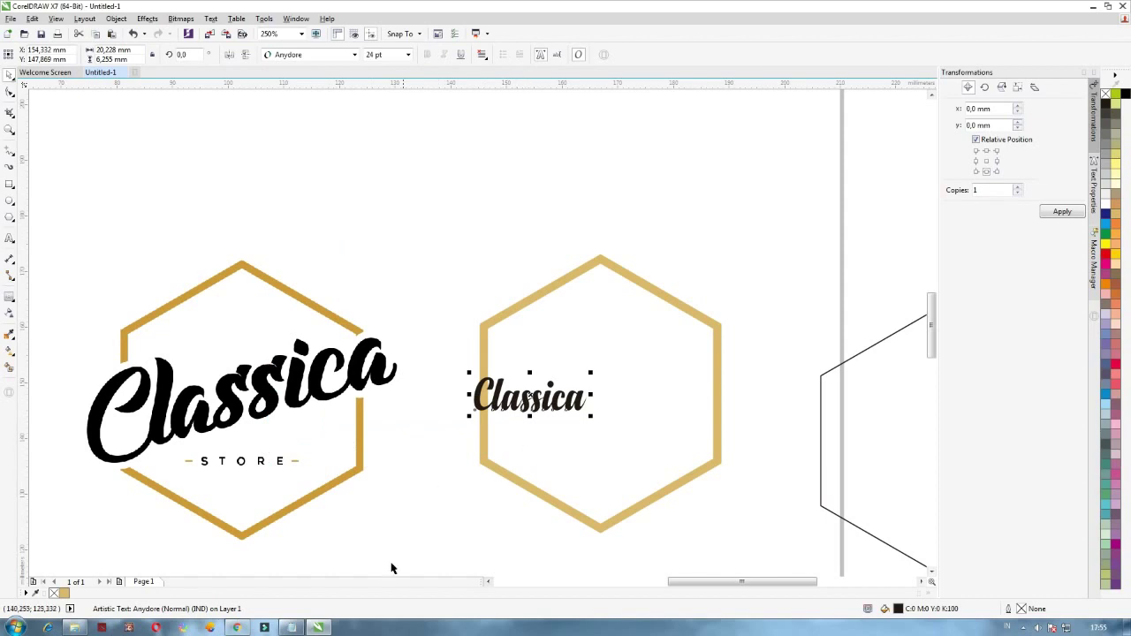
# Switch to Notepad, write "yan bagus lah font nya" as instruction 6, and return to CorelDRAW
pyautogui.click(294, 627)
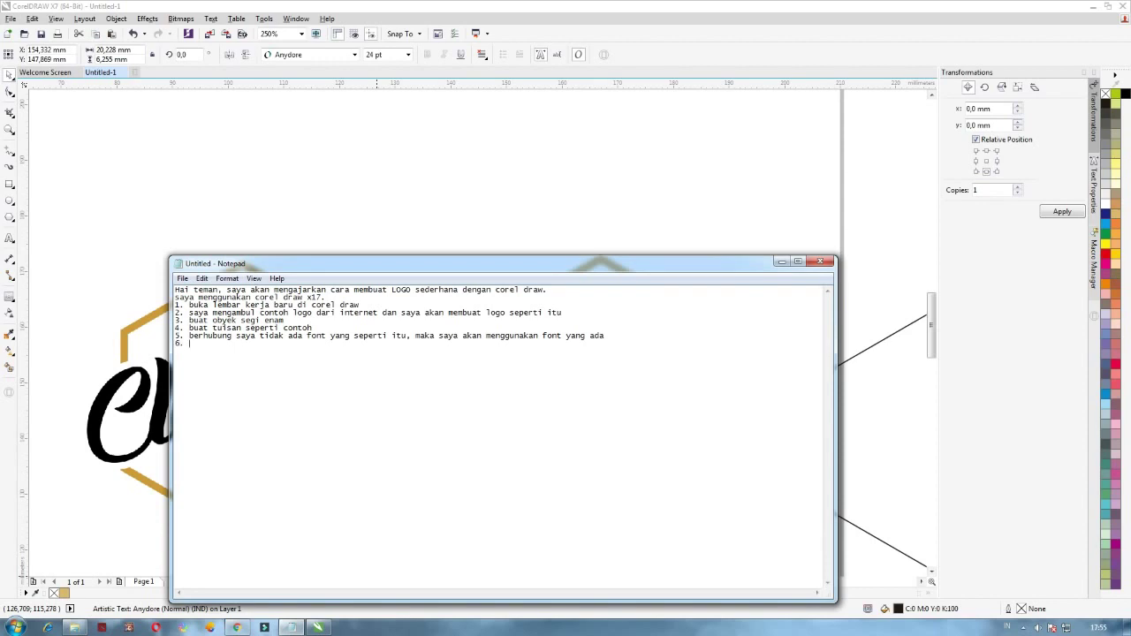
pyautogui.write('yan bagus lah font nya')
pyautogui.click(720, 67)
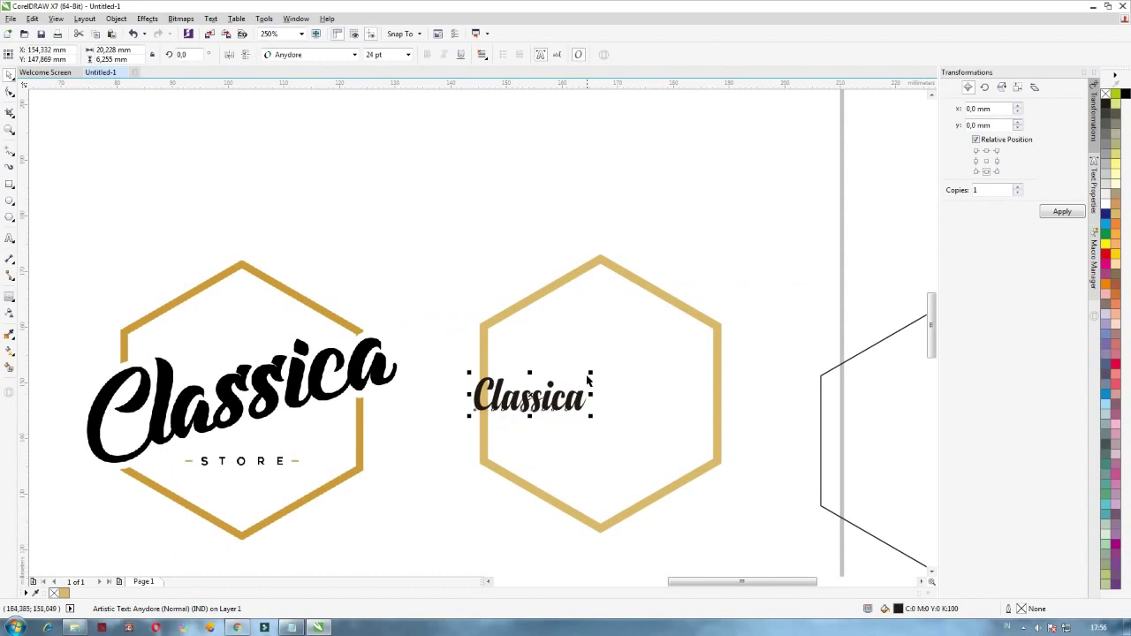
# Enlarge the "Classica" text to about 49 mm wide and move it so it spans both sides of the gold hexagon ring
pyautogui.moveTo(591, 373); pyautogui.dragTo(724, 321)
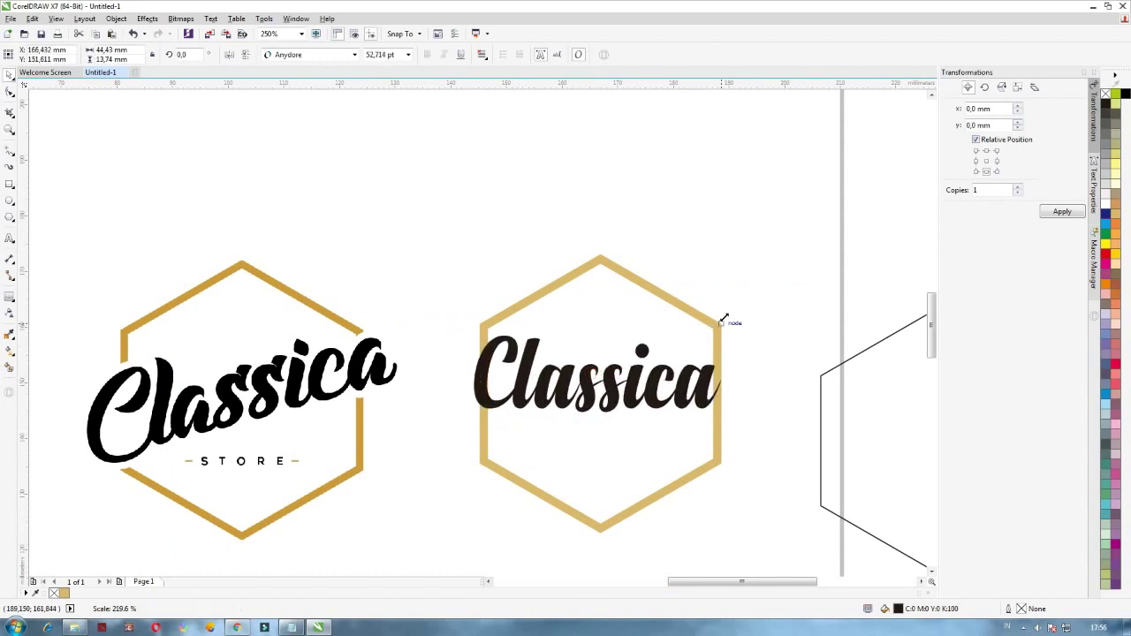
pyautogui.moveTo(649, 399); pyautogui.dragTo(630, 426)
pyautogui.moveTo(708, 357); pyautogui.dragTo(734, 348)
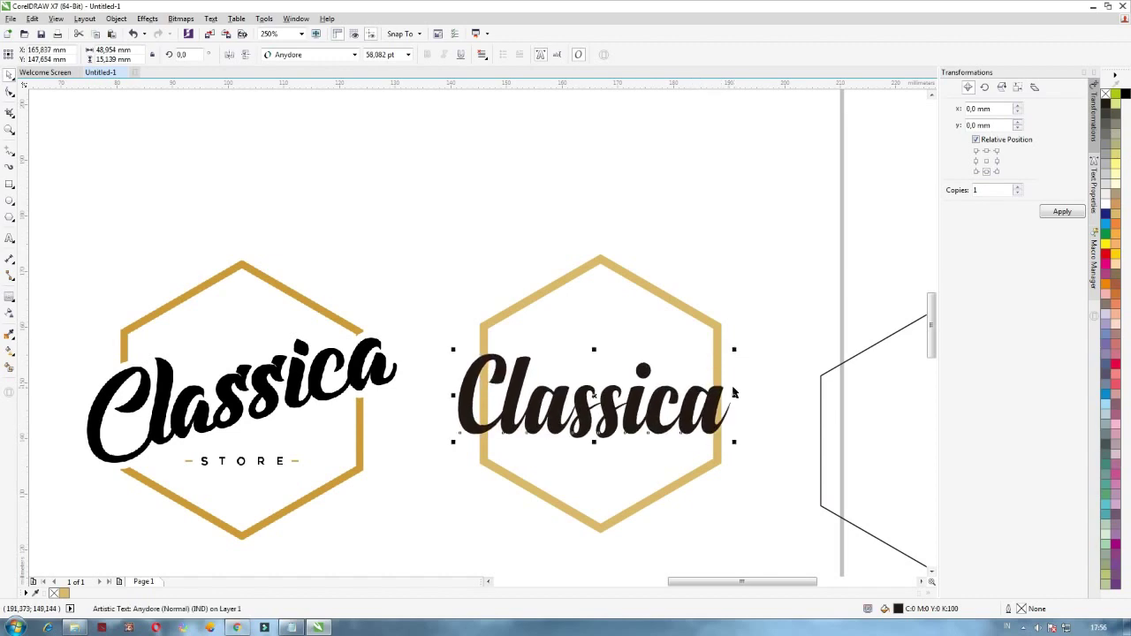
pyautogui.hotkey('ctrl', 'v')
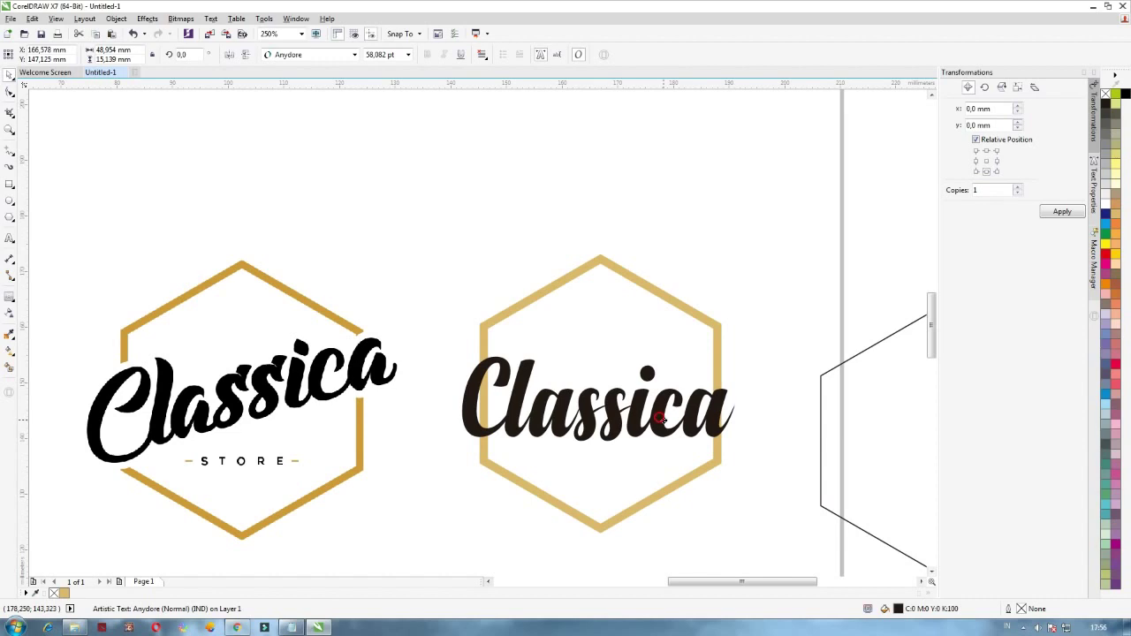
# Try rotating the "Classica" text about 14.6 degrees counterclockwise and undo the rotation
pyautogui.click(699, 413)
pyautogui.moveTo(743, 358); pyautogui.dragTo(738, 314)
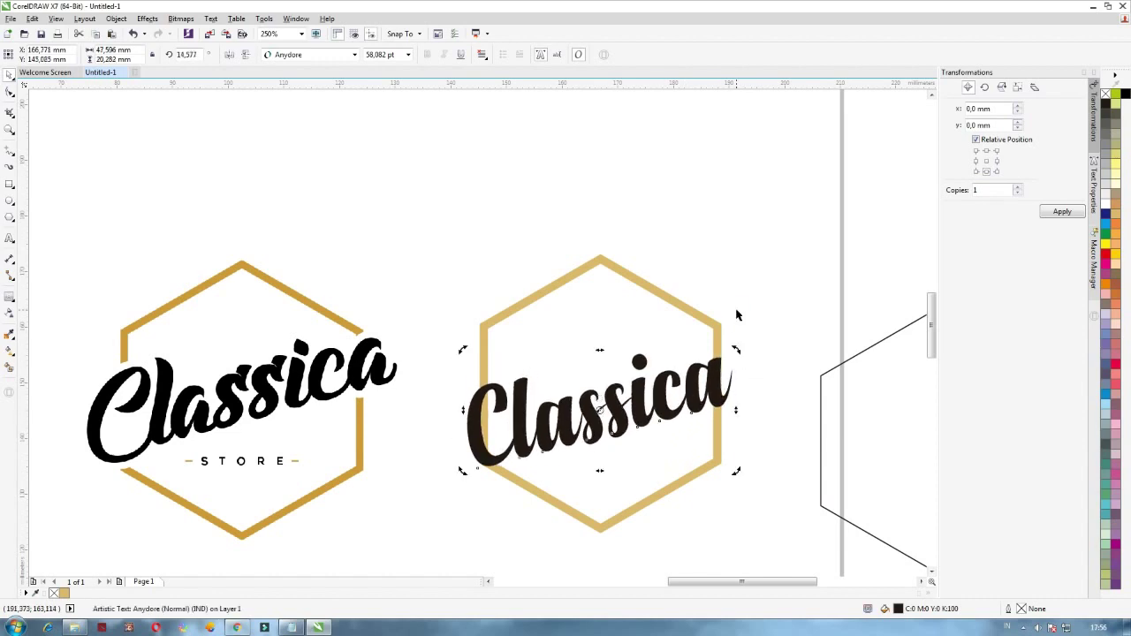
pyautogui.hotkey('ctrl', 'z')
# Skew the "Classica" text vertically so it slants upward to the right by about 18 degrees across the ring
pyautogui.moveTo(739, 402); pyautogui.dragTo(742, 324)
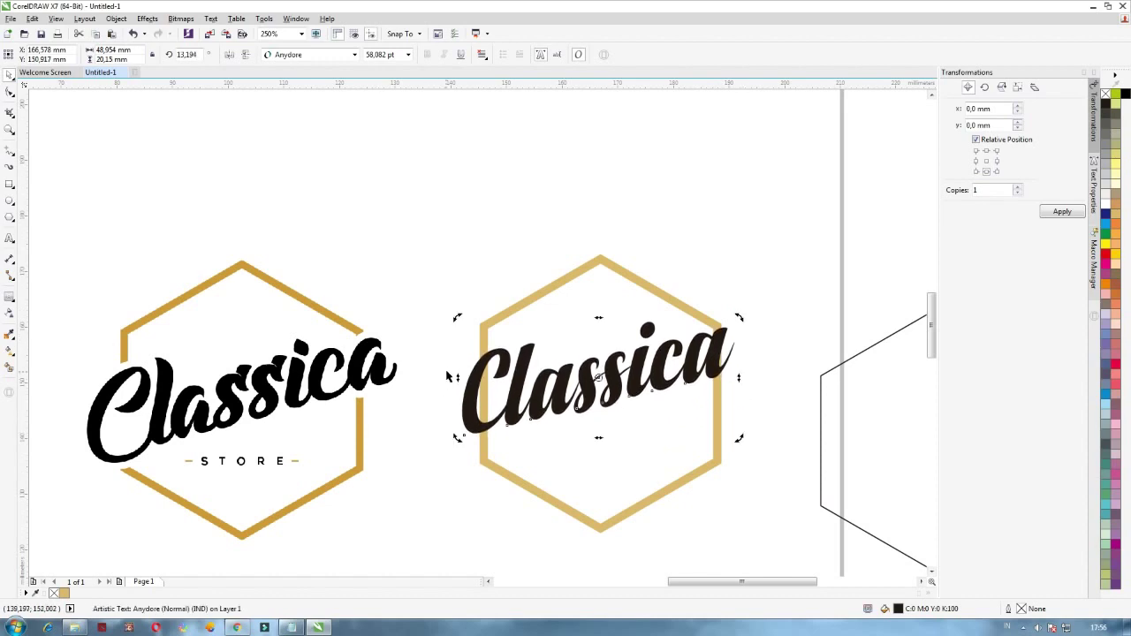
pyautogui.moveTo(456, 377); pyautogui.dragTo(453, 404)
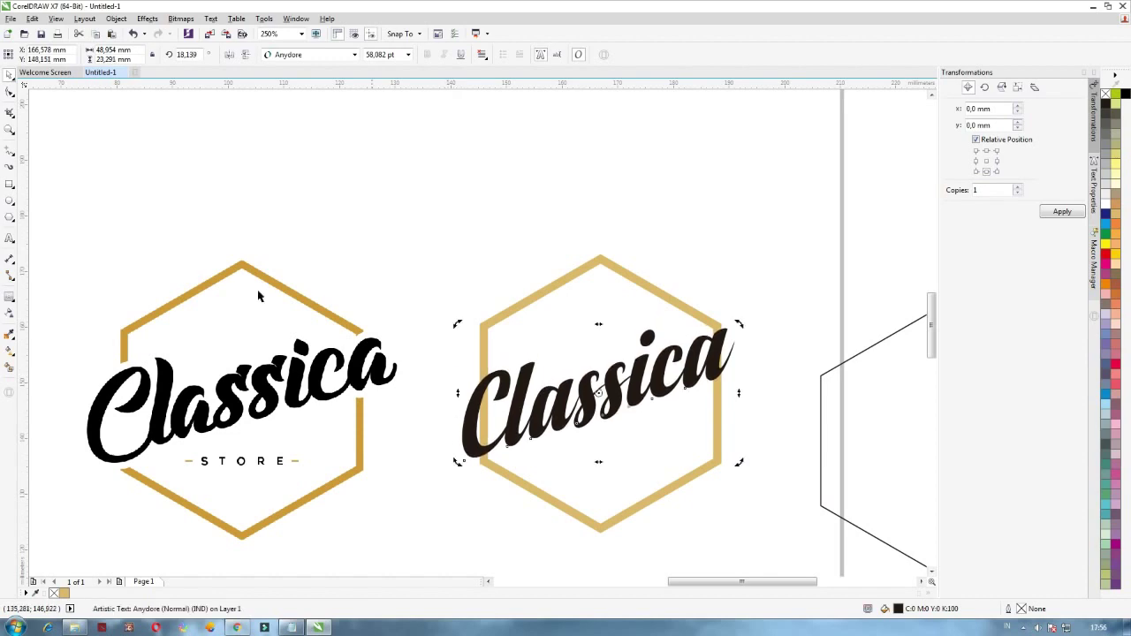
pyautogui.click(280, 139)
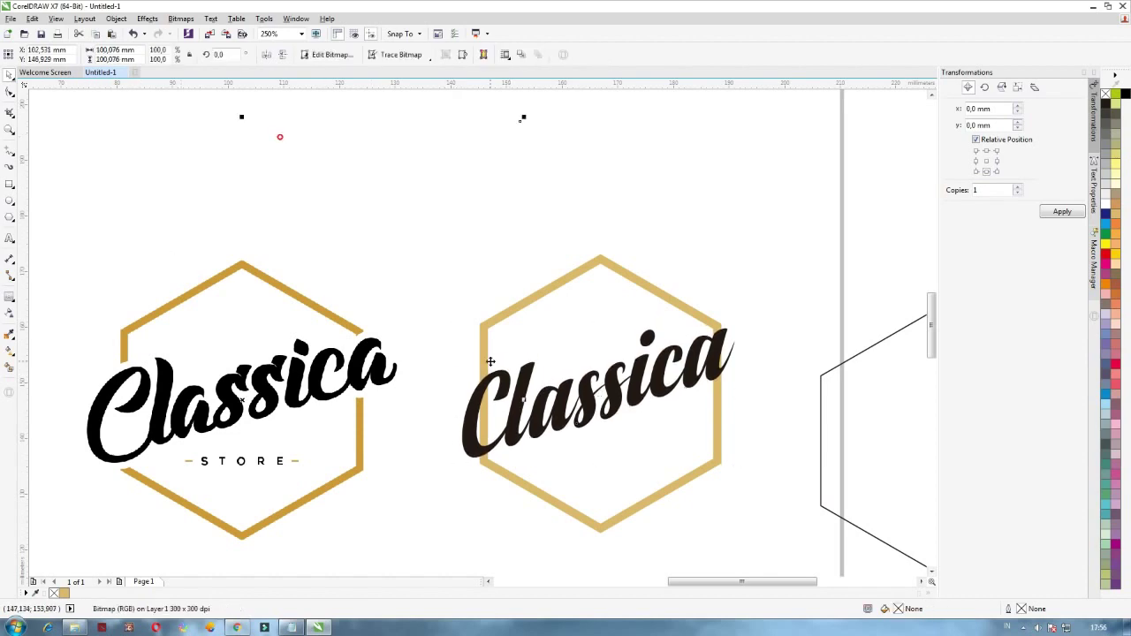
# Give the slanted "Classica" text a white 8 pt outline with rounded corners
pyautogui.click(652, 387)
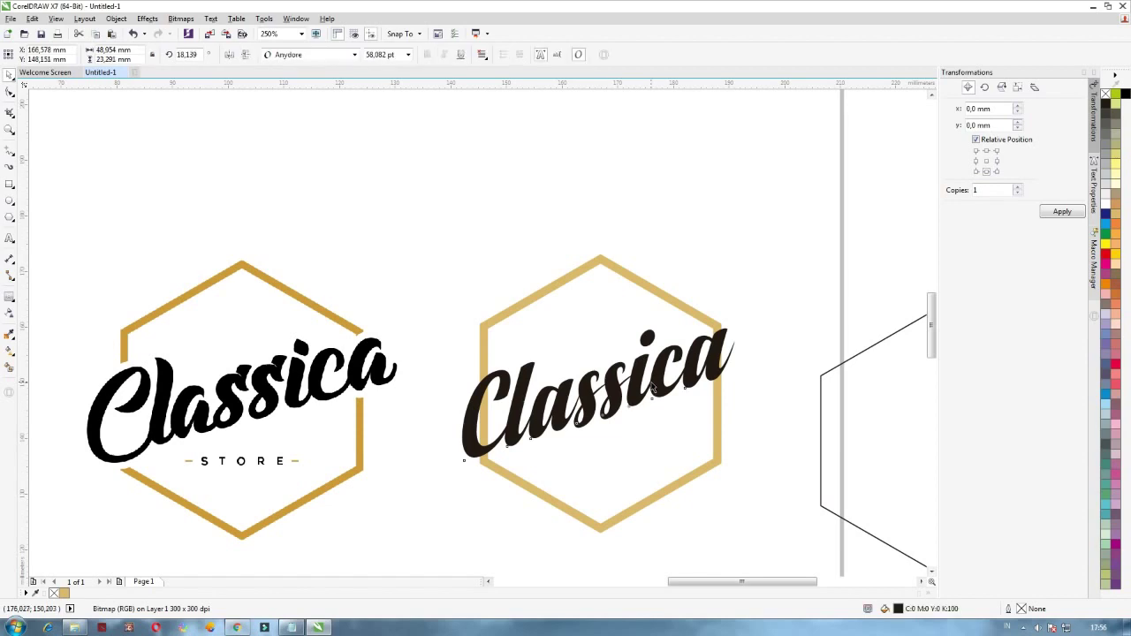
pyautogui.rightClick(1105, 210)
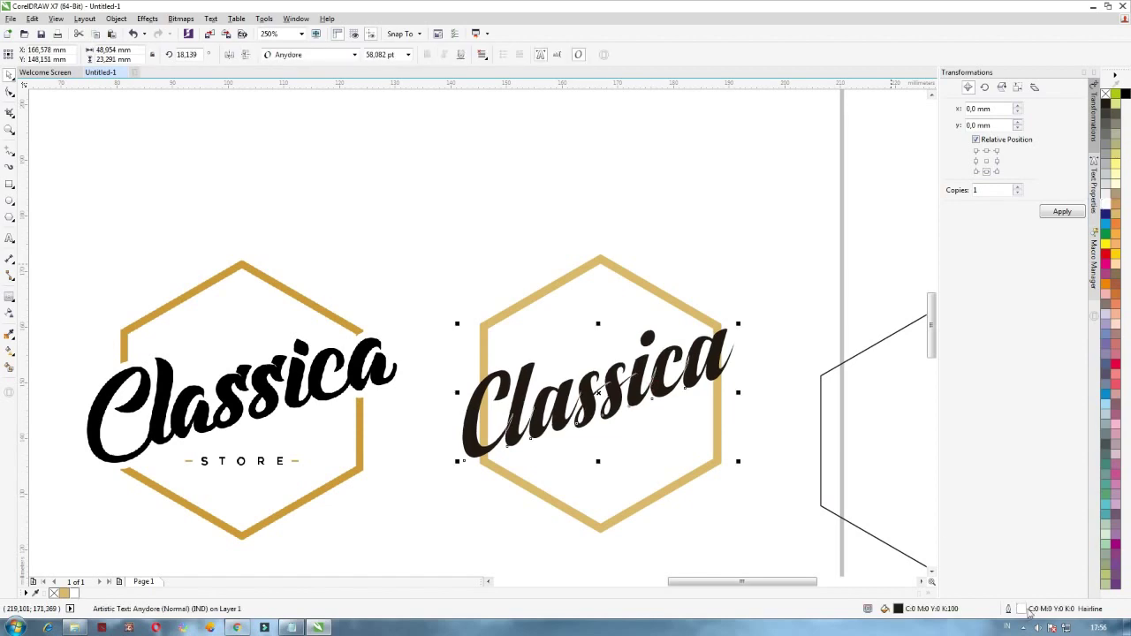
pyautogui.doubleClick(1028, 609)
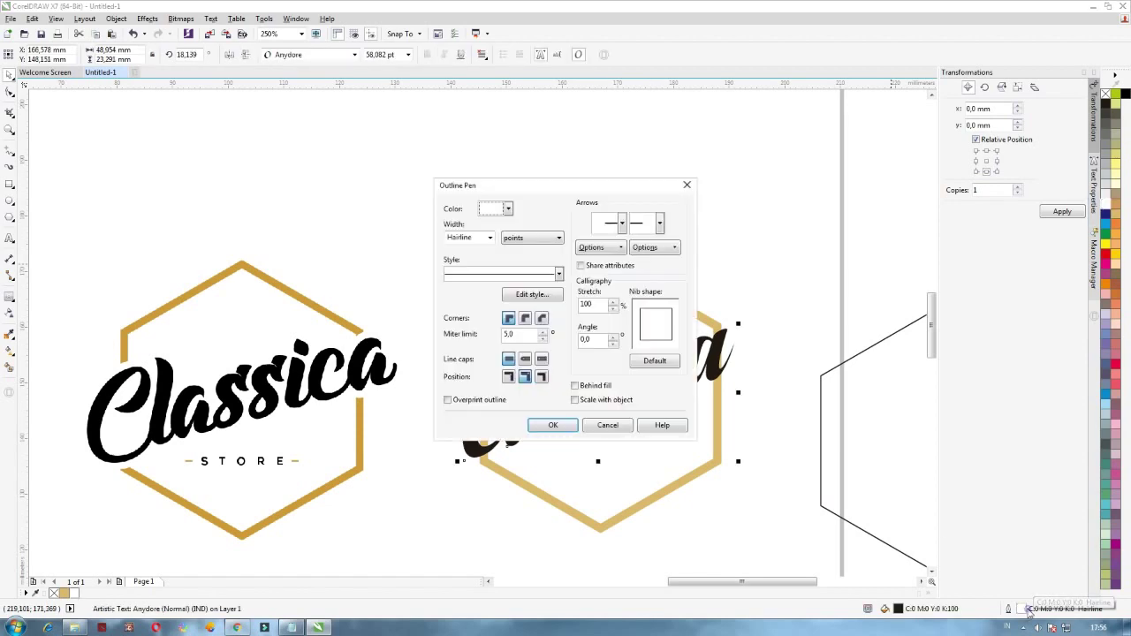
pyautogui.click(491, 238)
pyautogui.click(468, 329)
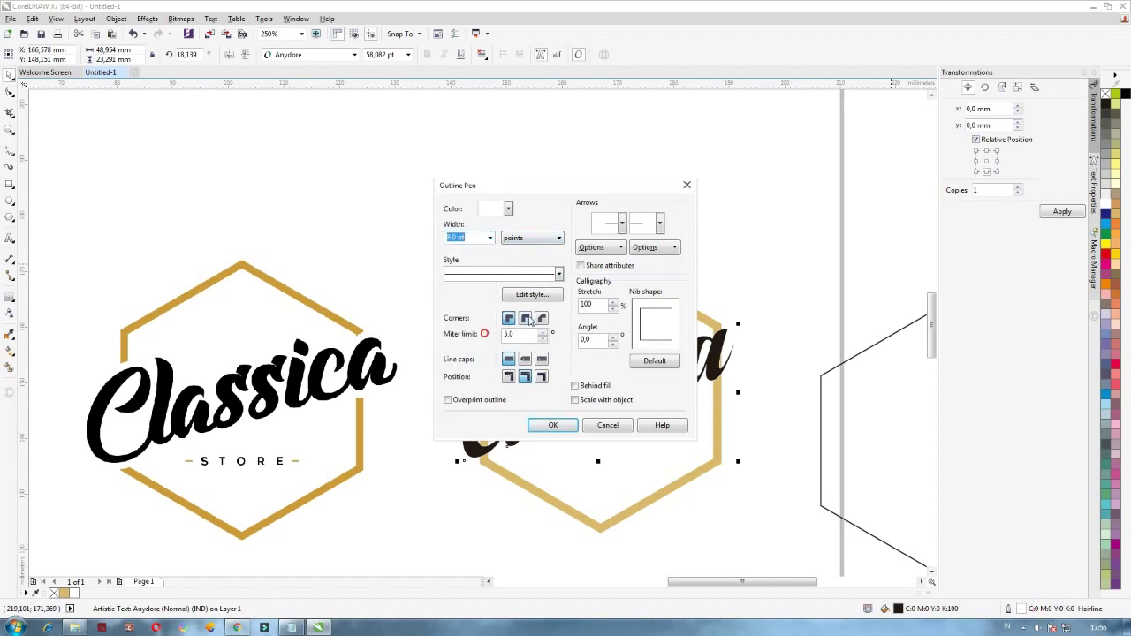
pyautogui.click(525, 359)
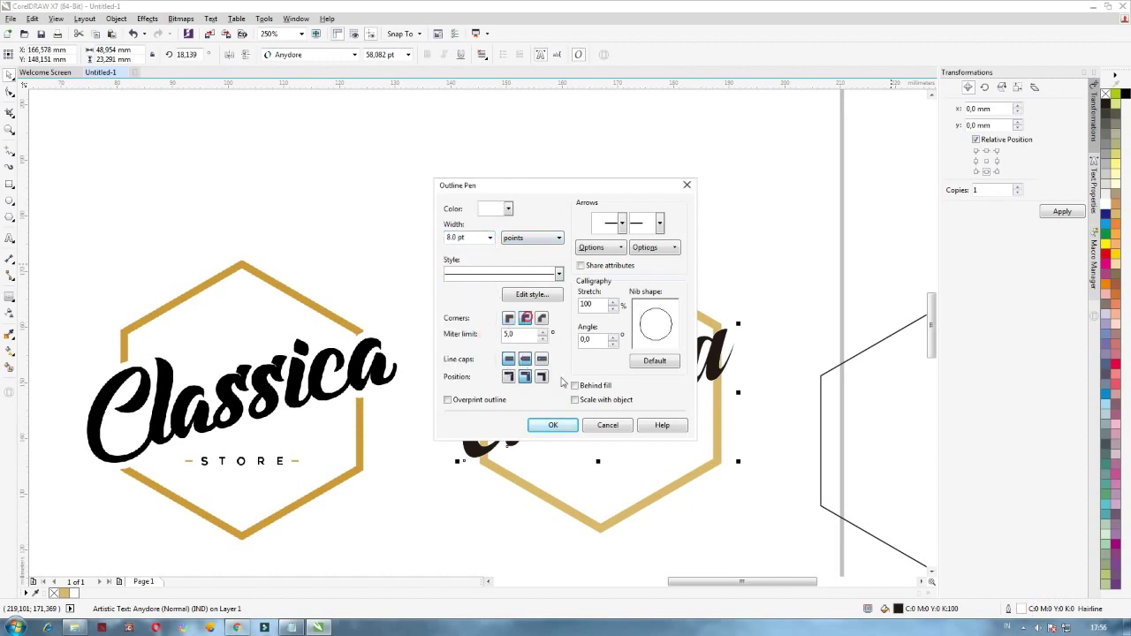
pyautogui.click(552, 425)
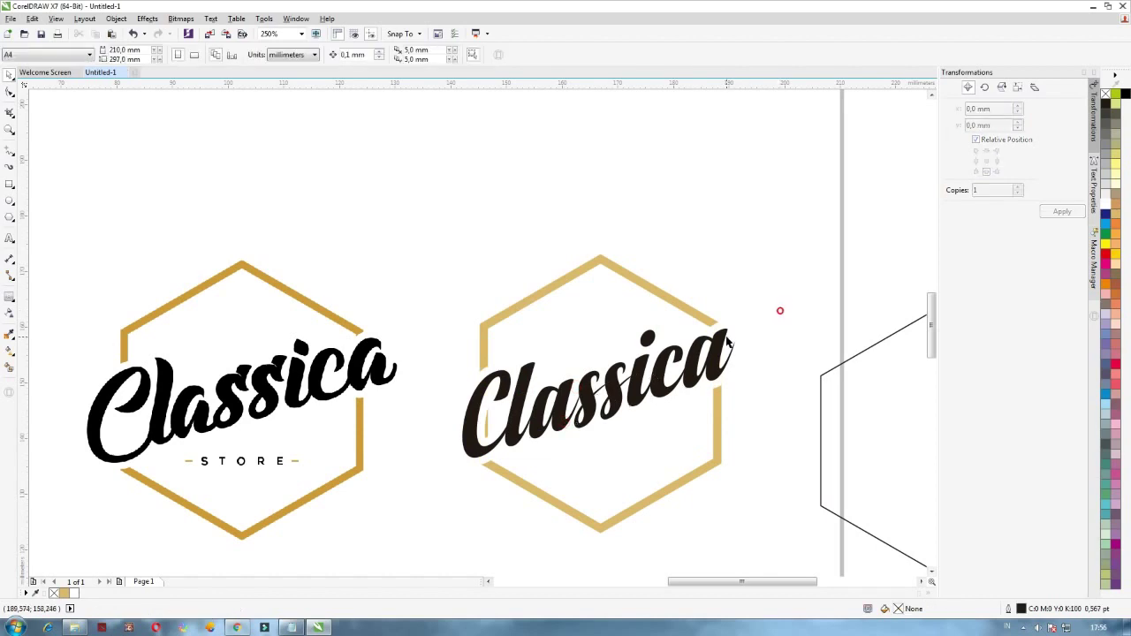
# Convert the outlined "Classica" text to curves
pyautogui.rightClick(733, 326)
pyautogui.moveTo(758, 351)
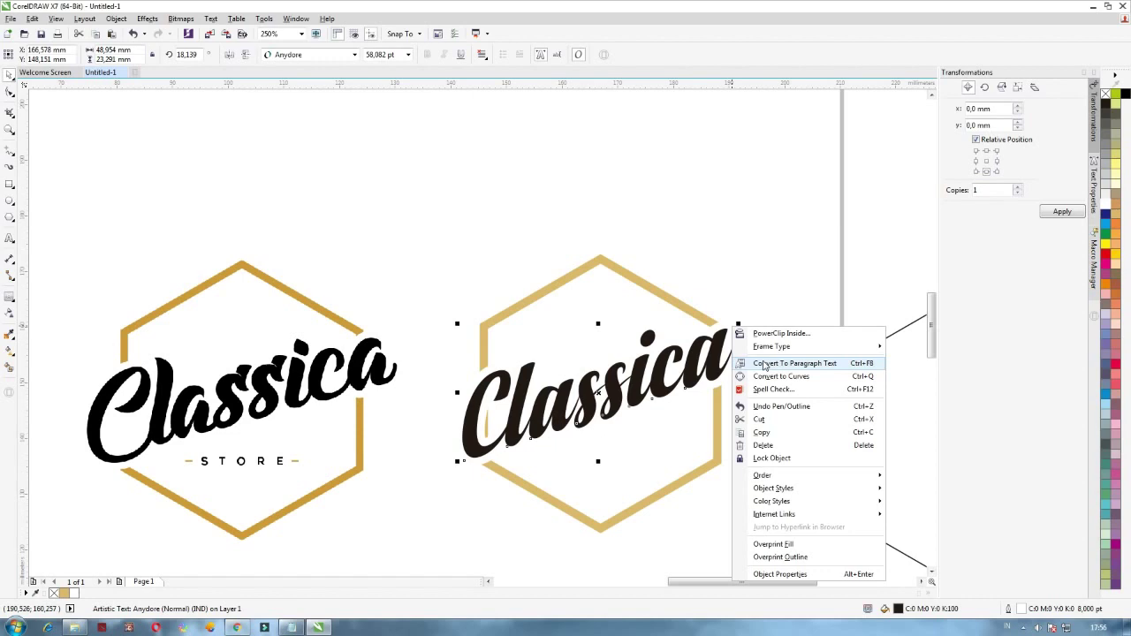
pyautogui.click(765, 377)
pyautogui.click(763, 371)
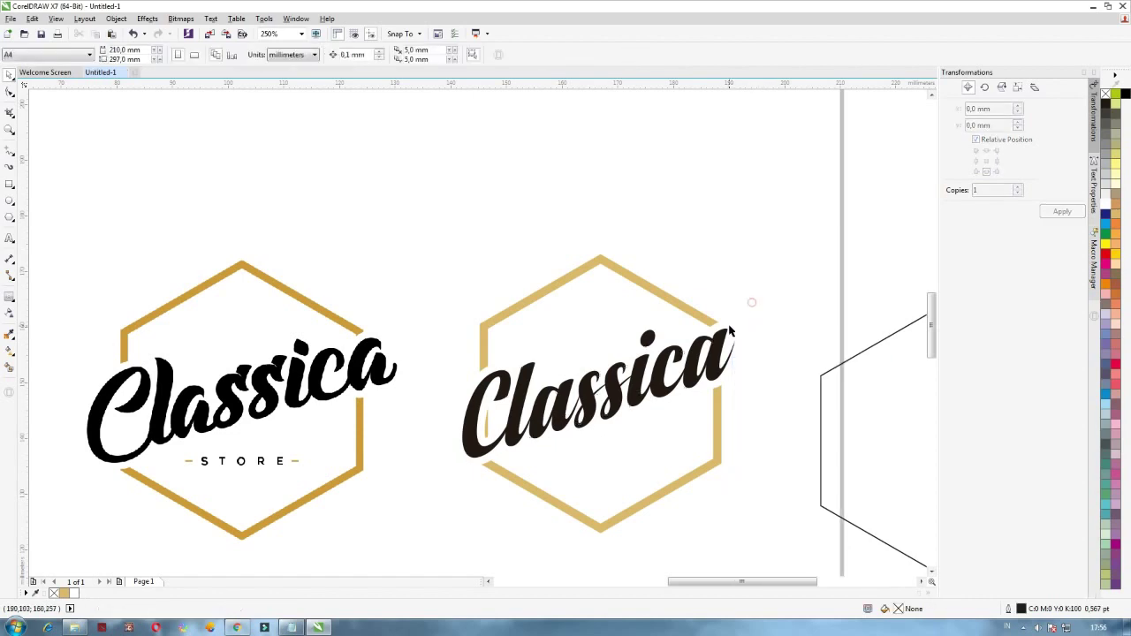
# Convert the white outline of the "Classica" curves into a separate object and check it by selecting it
pyautogui.click(731, 329)
pyautogui.moveTo(733, 324); pyautogui.dragTo(752, 302)
pyautogui.hotkey('ctrl', 'z')
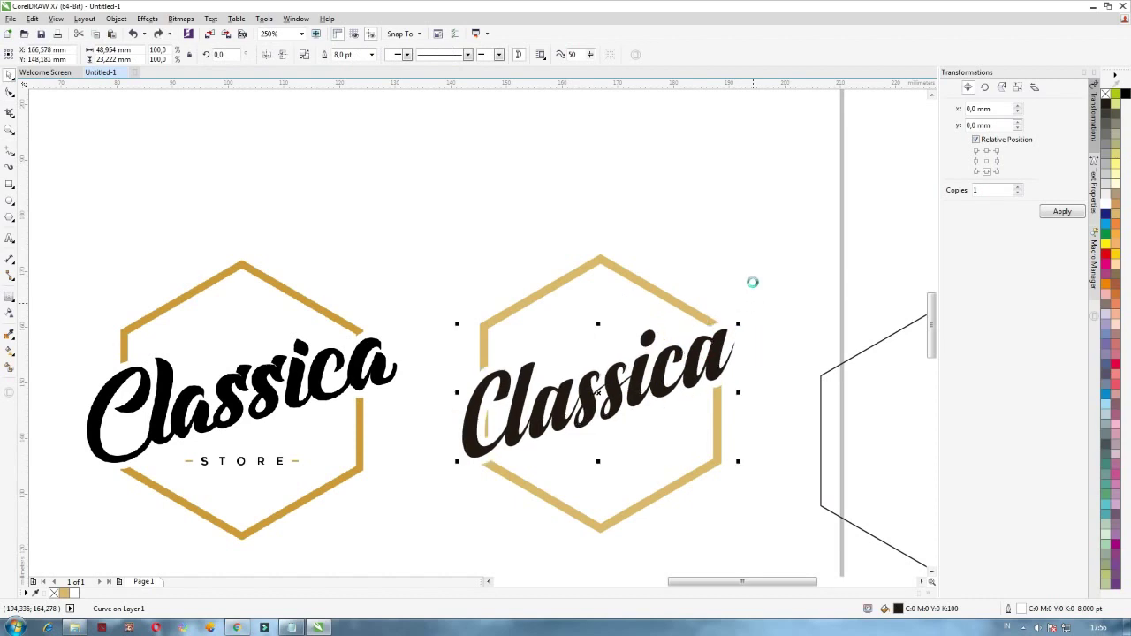
pyautogui.click(754, 266)
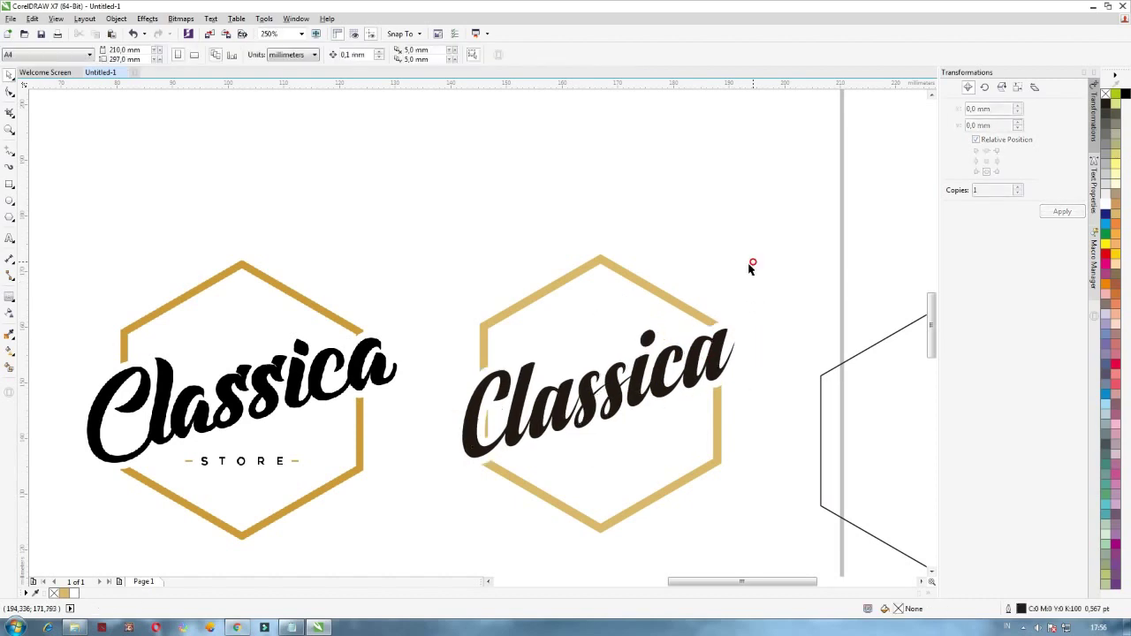
pyautogui.click(493, 372)
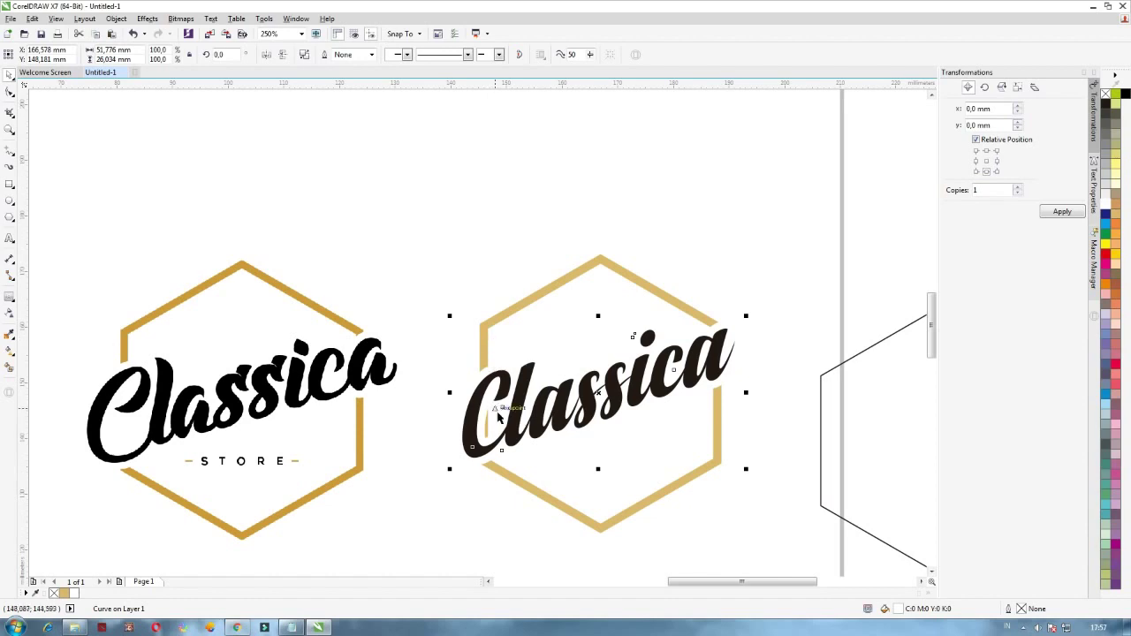
pyautogui.click(829, 330)
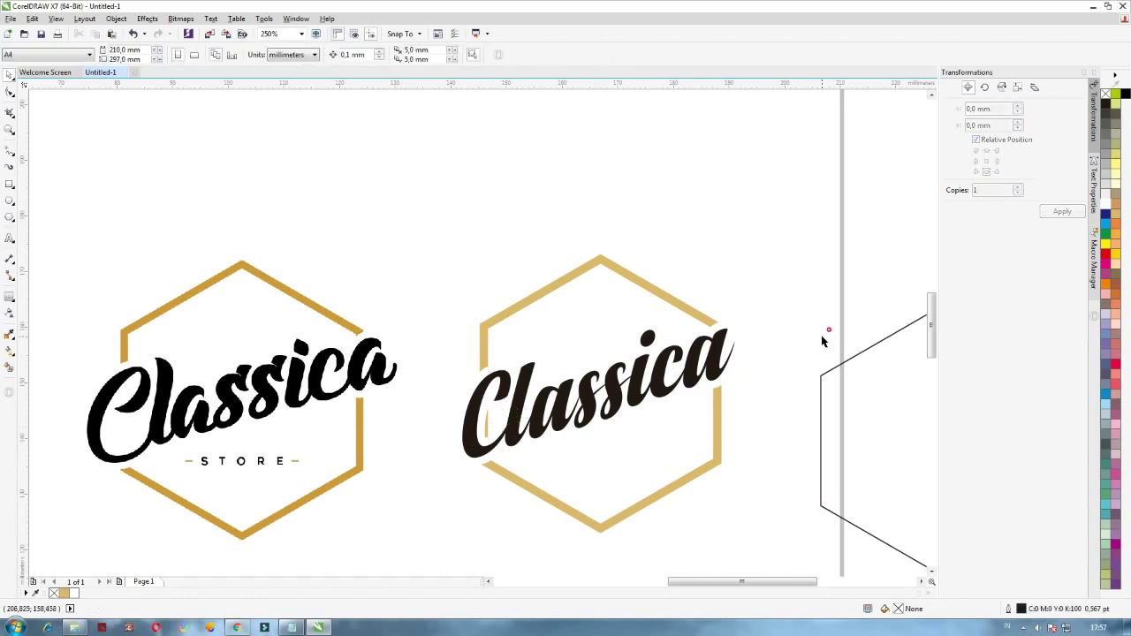
# Add the artistic text "-Store-" in 24 pt Arial on the empty area above and right of the gold hexagon
pyautogui.click(10, 240)
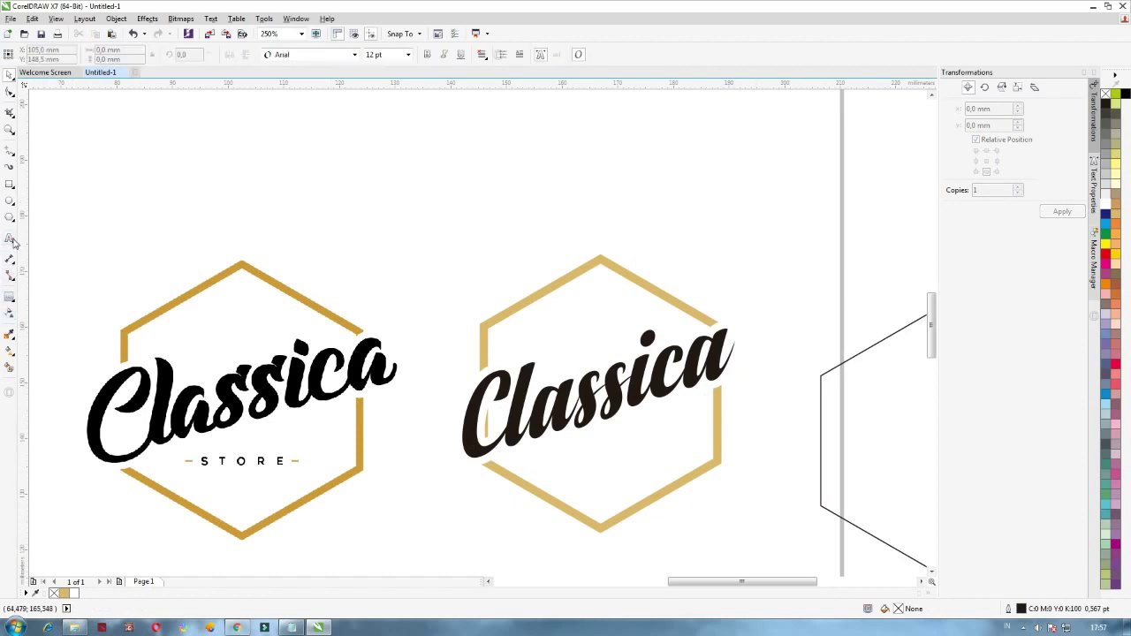
pyautogui.click(765, 259)
pyautogui.write('--')
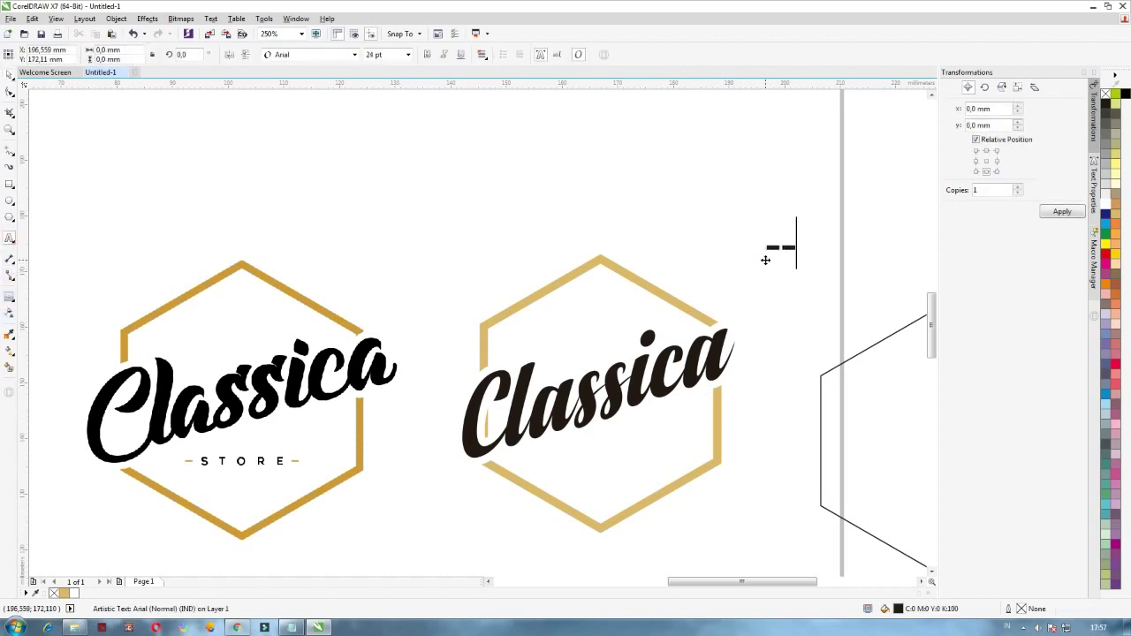
pyautogui.write('Store')
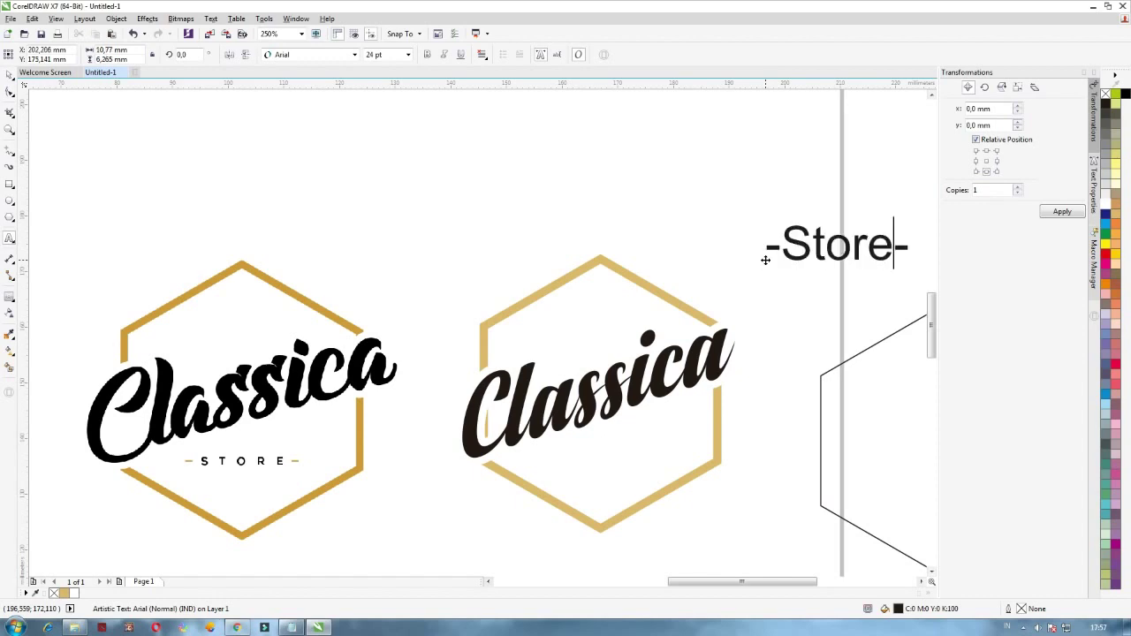
pyautogui.press('Escape')
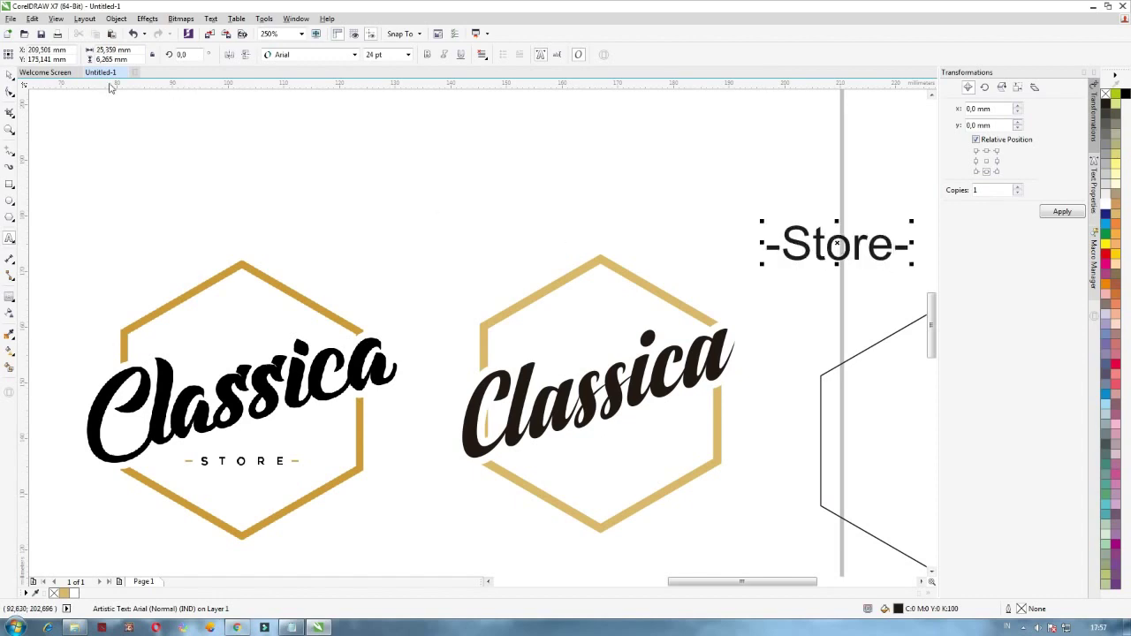
pyautogui.click(10, 78)
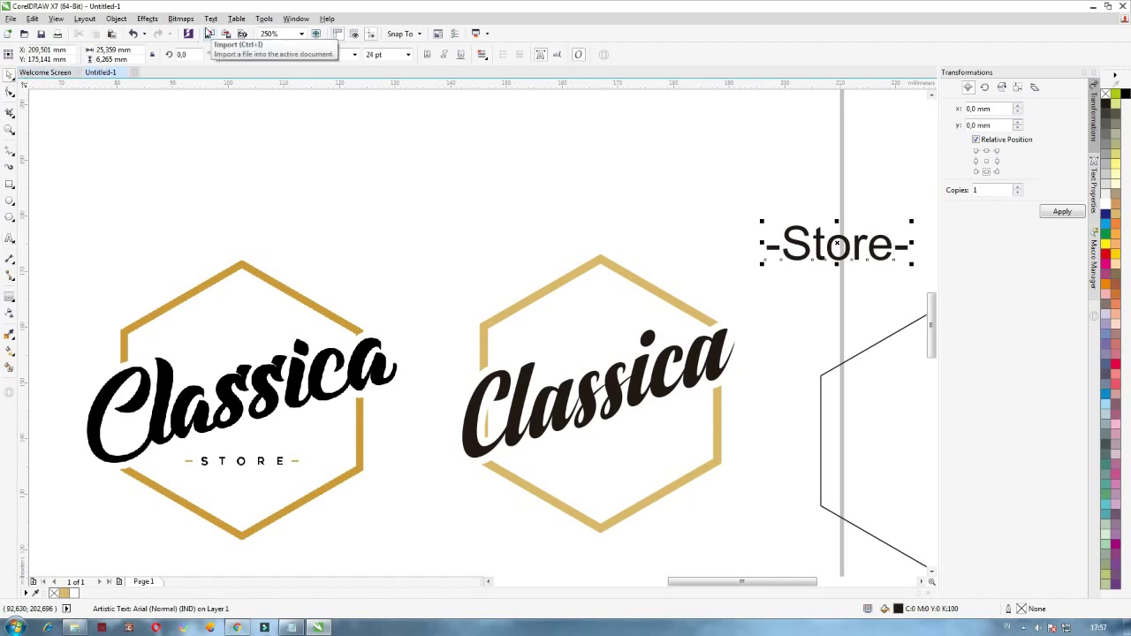
# Move the "-Store-" text slightly down and left, and set its character spacing to 100%
pyautogui.click(1092, 189)
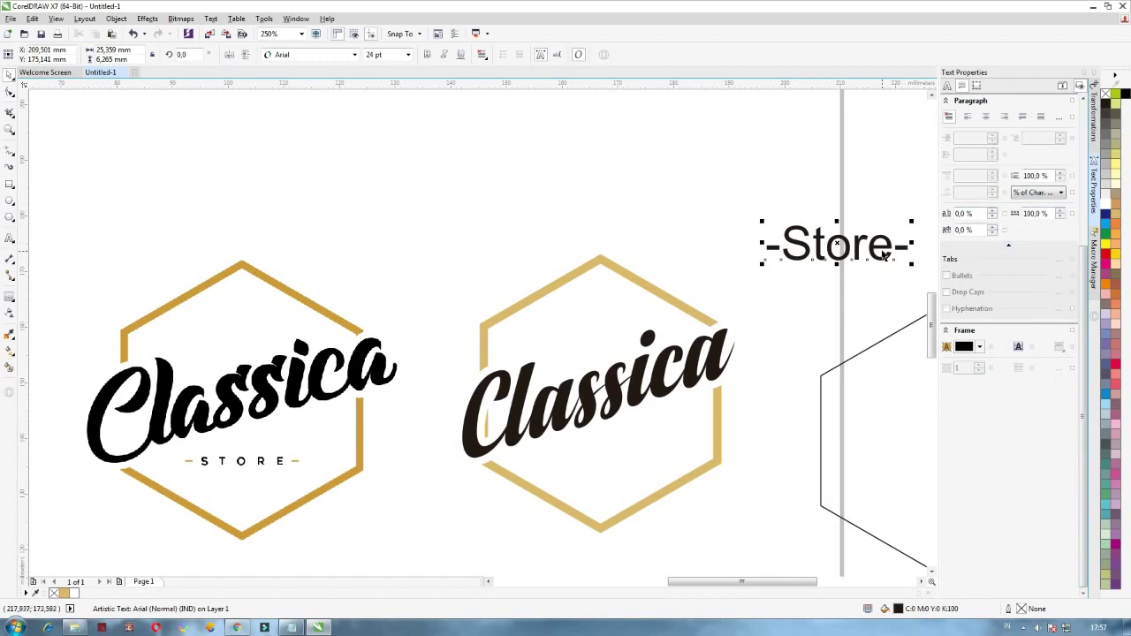
pyautogui.moveTo(882, 250); pyautogui.dragTo(837, 278)
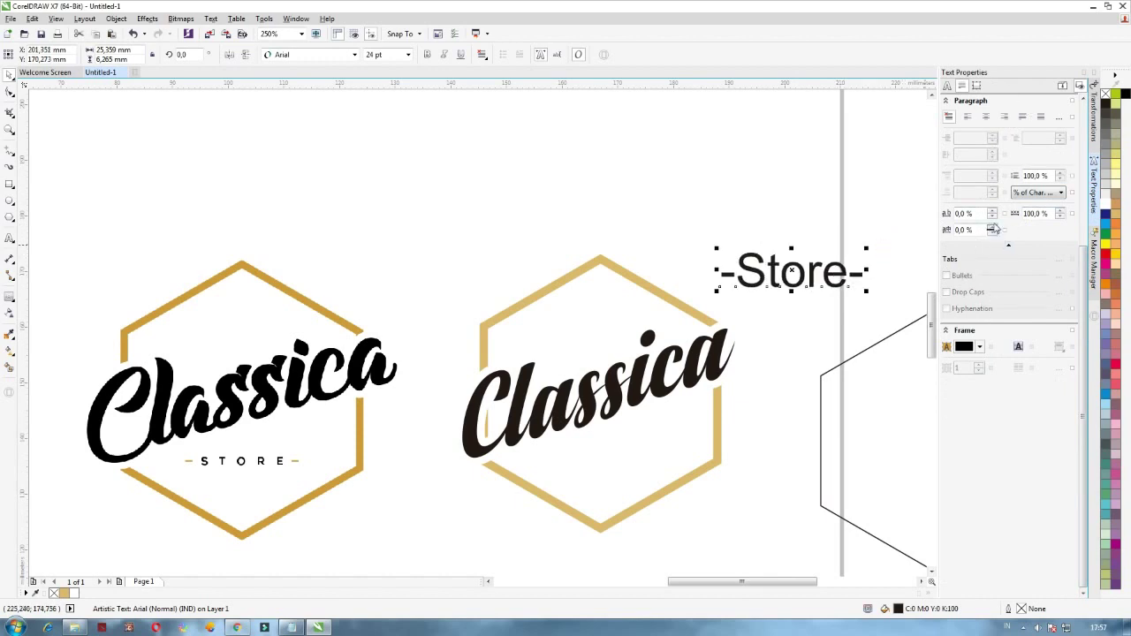
pyautogui.click(992, 214)
pyautogui.click(992, 214)
pyautogui.click(992, 214)
pyautogui.click(992, 214)
pyautogui.click(991, 212)
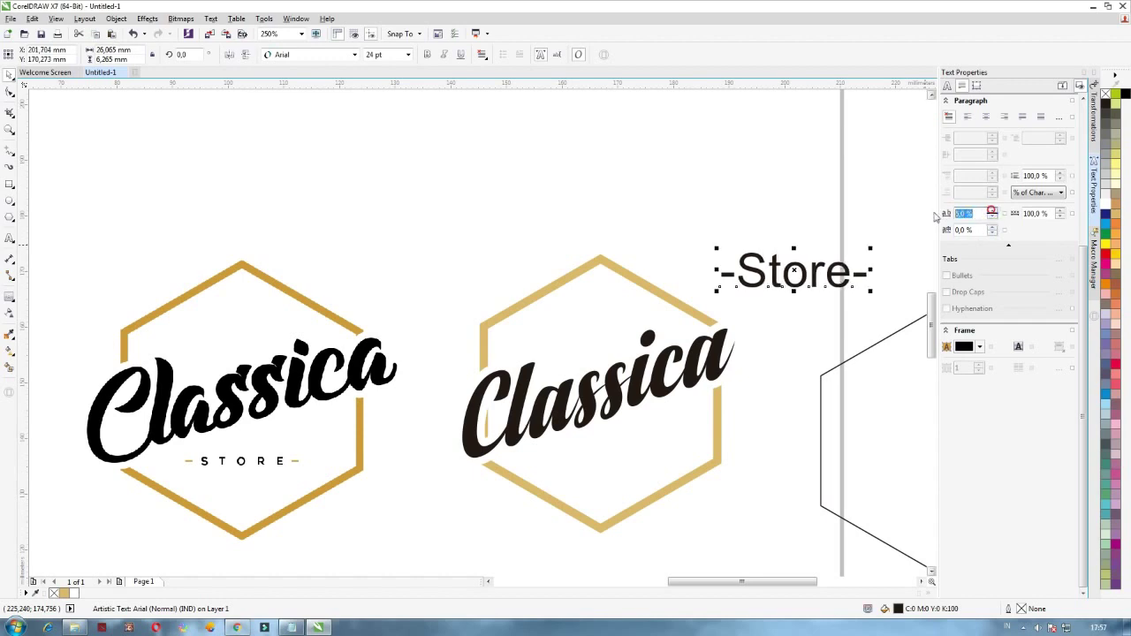
pyautogui.write('100')
pyautogui.press('Return')
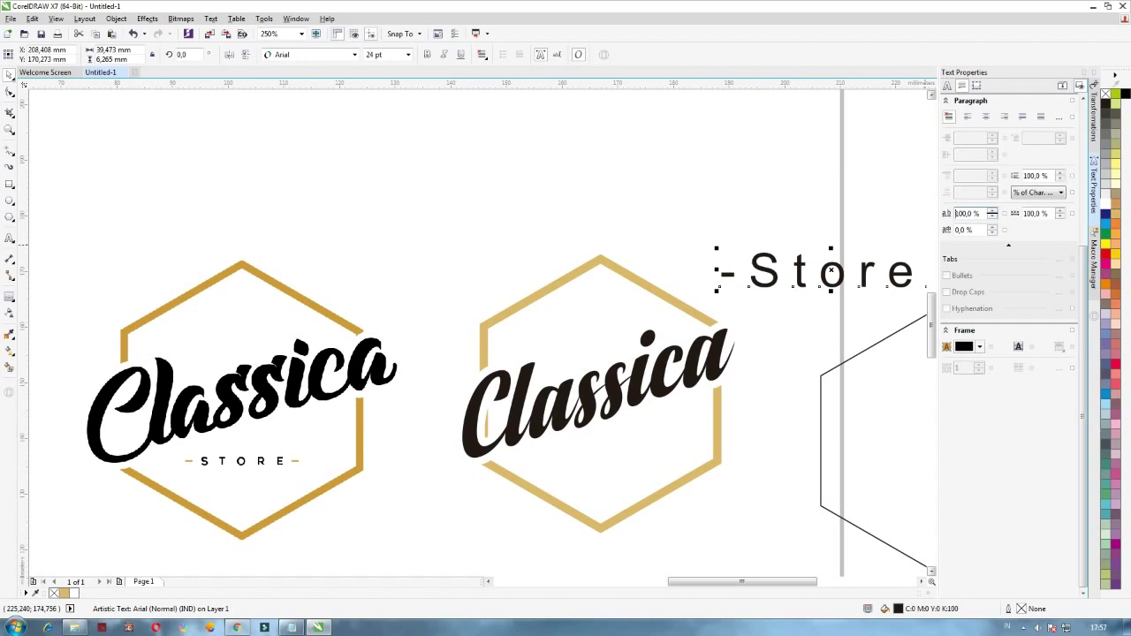
# Place the "-Store-" text beneath "Classica" inside the gold hexagon and set its font size to 12 pt
pyautogui.moveTo(854, 276); pyautogui.dragTo(663, 454)
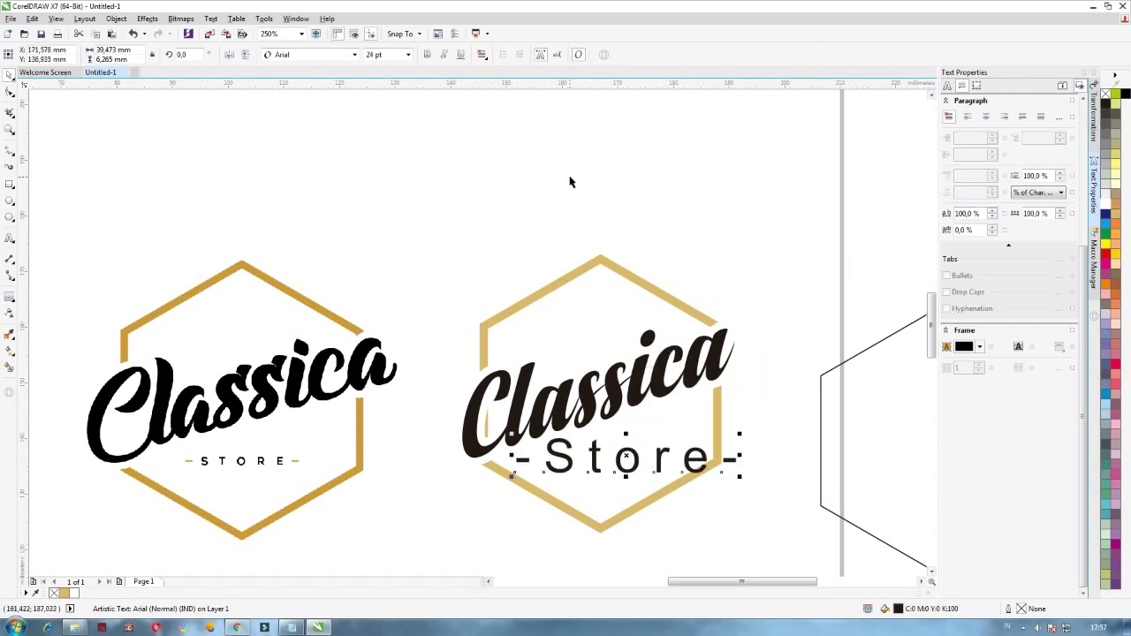
pyautogui.click(408, 55)
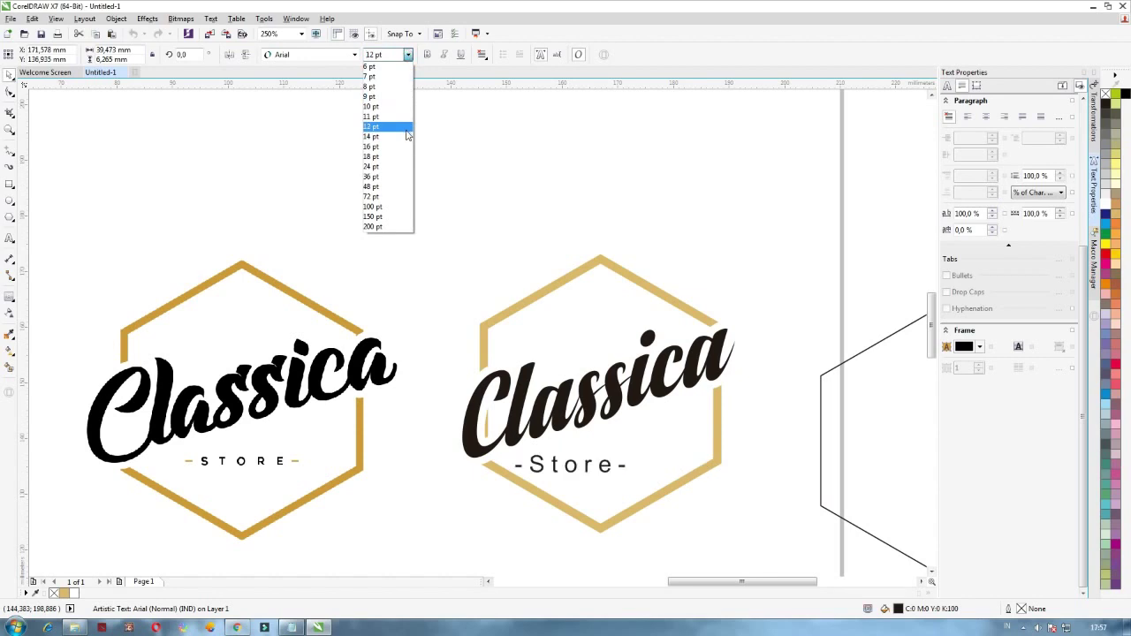
pyautogui.click(406, 122)
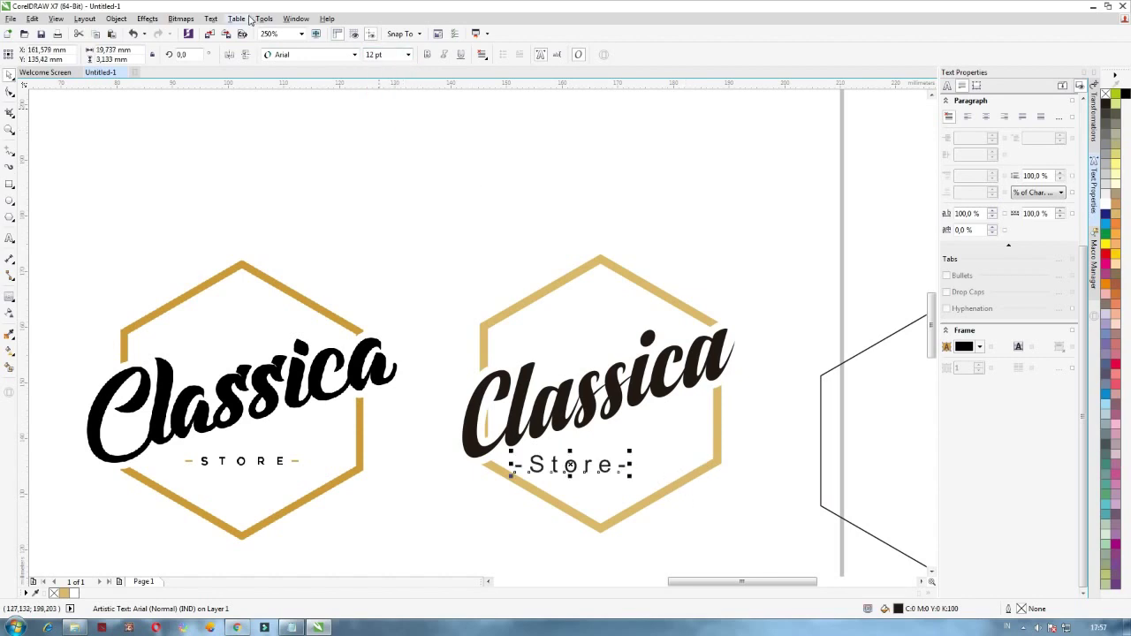
# Change the case of the "-Store-" text to UPPERCASE
pyautogui.click(214, 20)
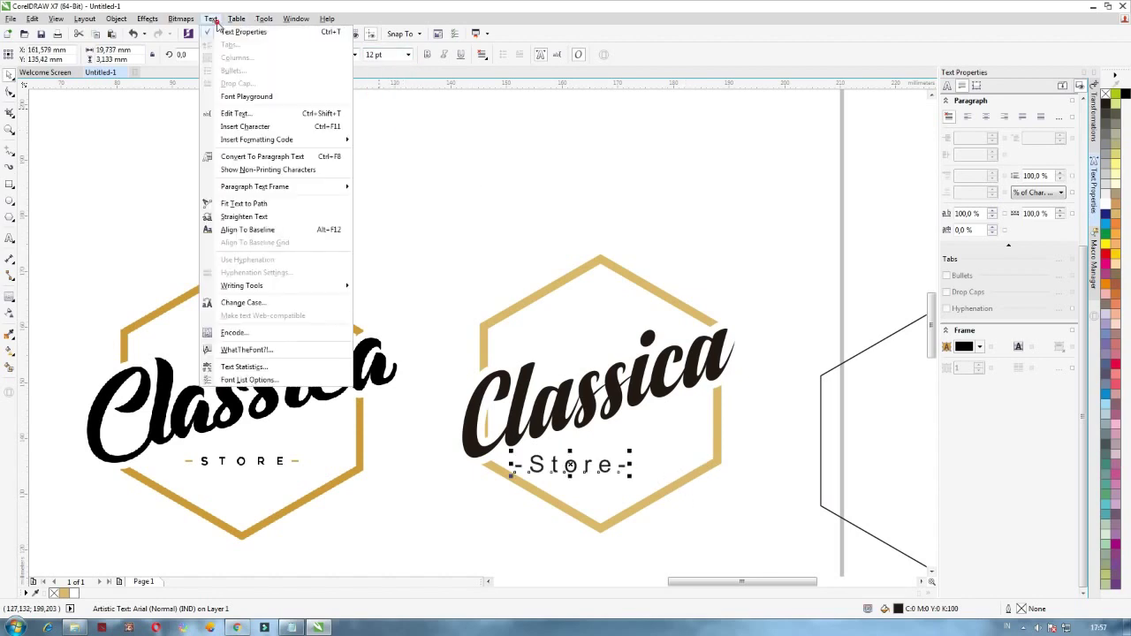
pyautogui.click(285, 302)
pyautogui.click(513, 303)
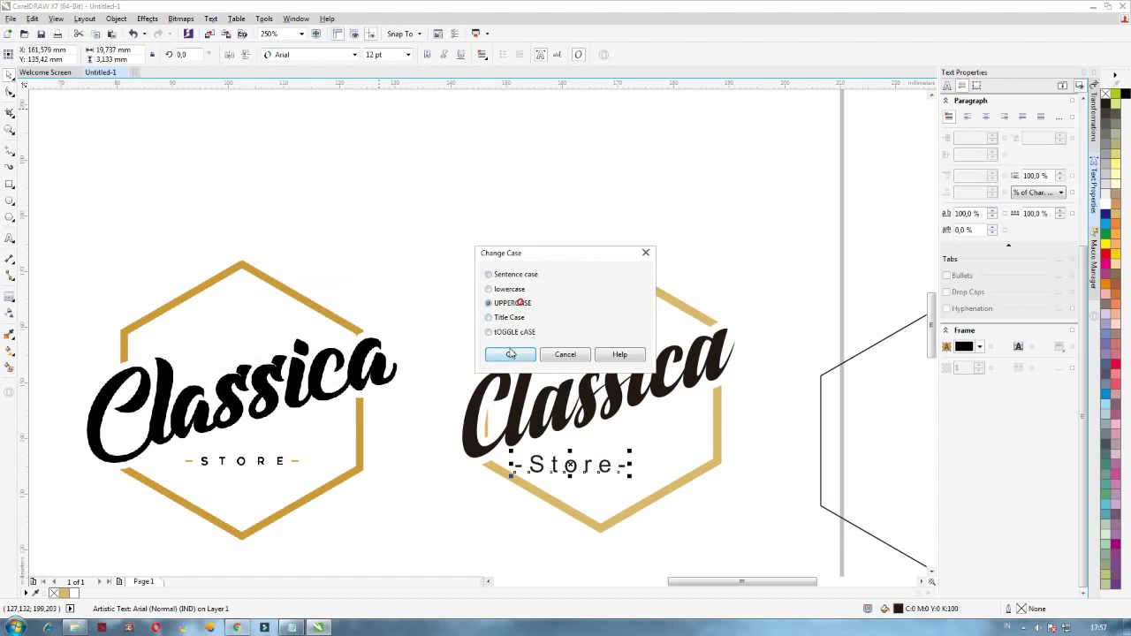
pyautogui.click(511, 355)
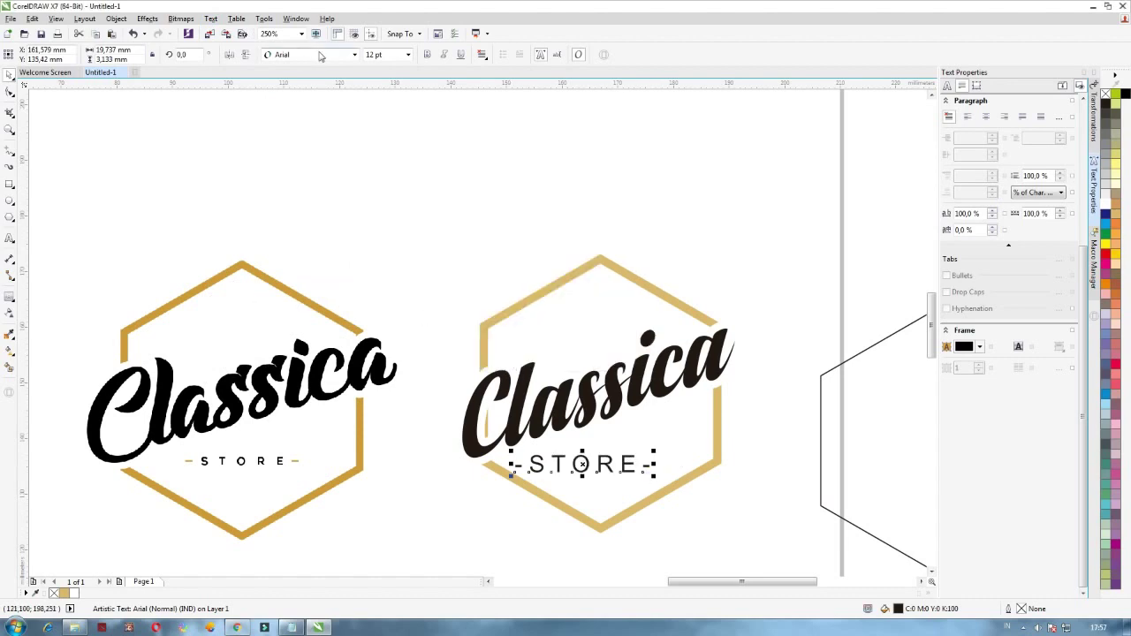
# Make the "-STORE-" text bold at 8 pt and set its character spacing to 150%
pyautogui.click(426, 55)
pyautogui.click(407, 55)
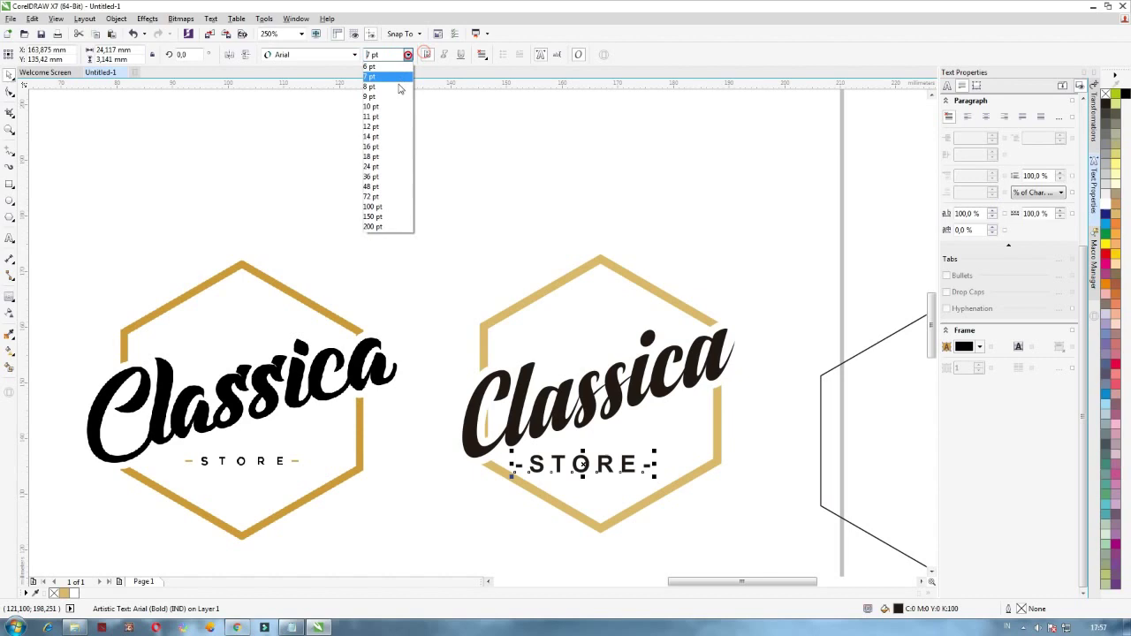
pyautogui.click(392, 86)
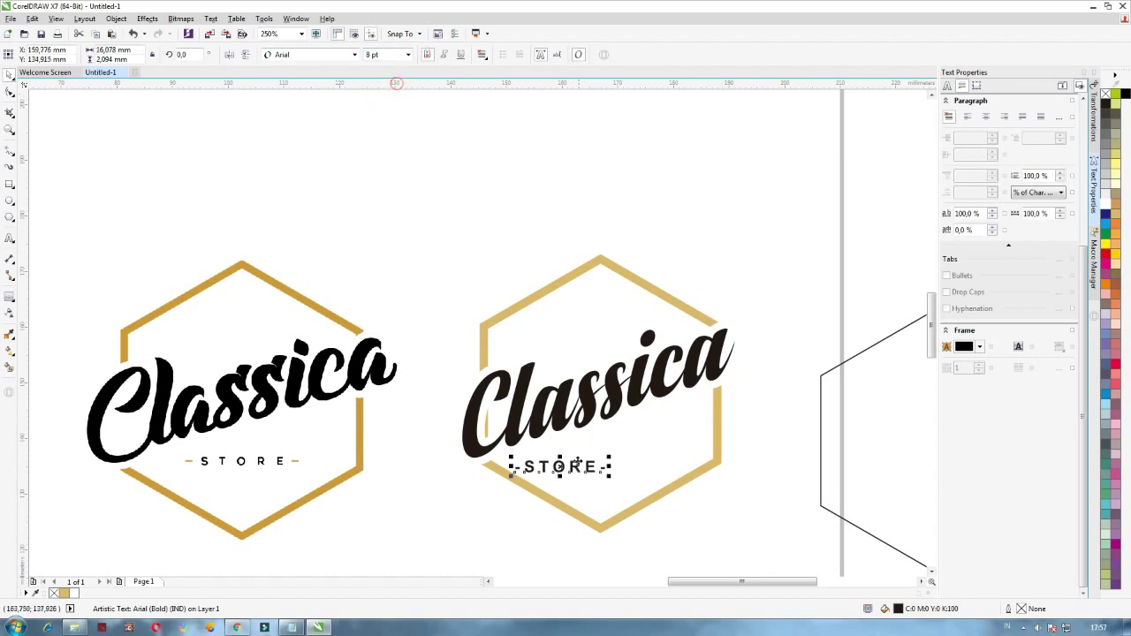
pyautogui.moveTo(979, 213); pyautogui.dragTo(888, 220)
pyautogui.write('150')
pyautogui.press('Return')
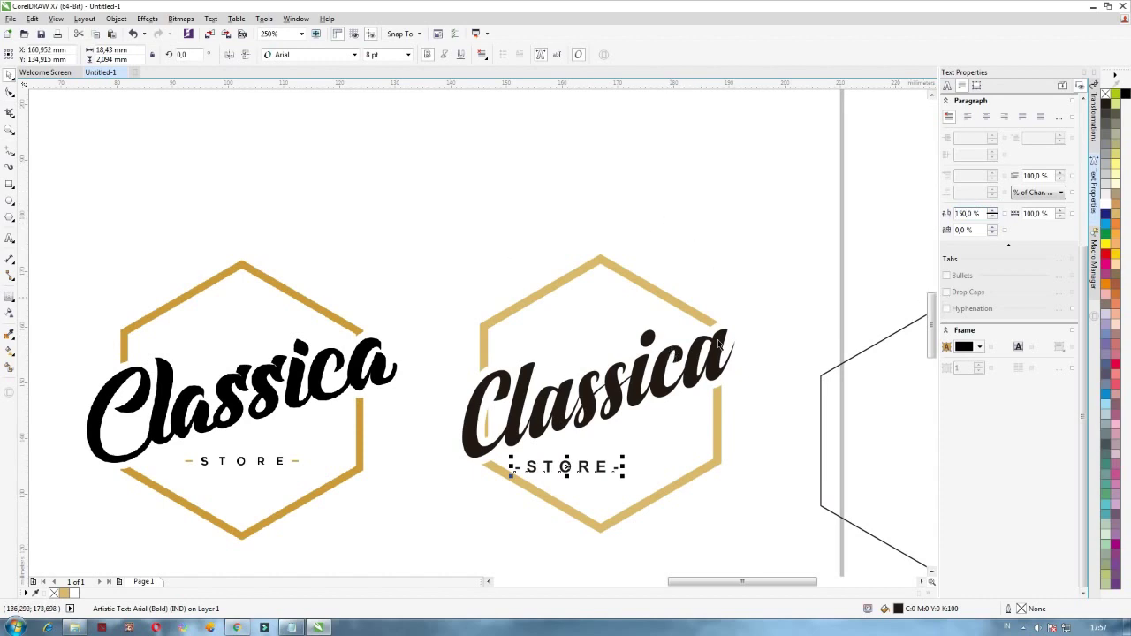
# Center the "-STORE-" text horizontally on the gold hexagon and move it up slightly
pyautogui.keyDown('shift'); pyautogui.click(718, 459); pyautogui.keyUp('shift')
pyautogui.press('c')
pyautogui.click(768, 402)
pyautogui.moveTo(633, 467); pyautogui.dragTo(632, 462)
pyautogui.click(826, 337)
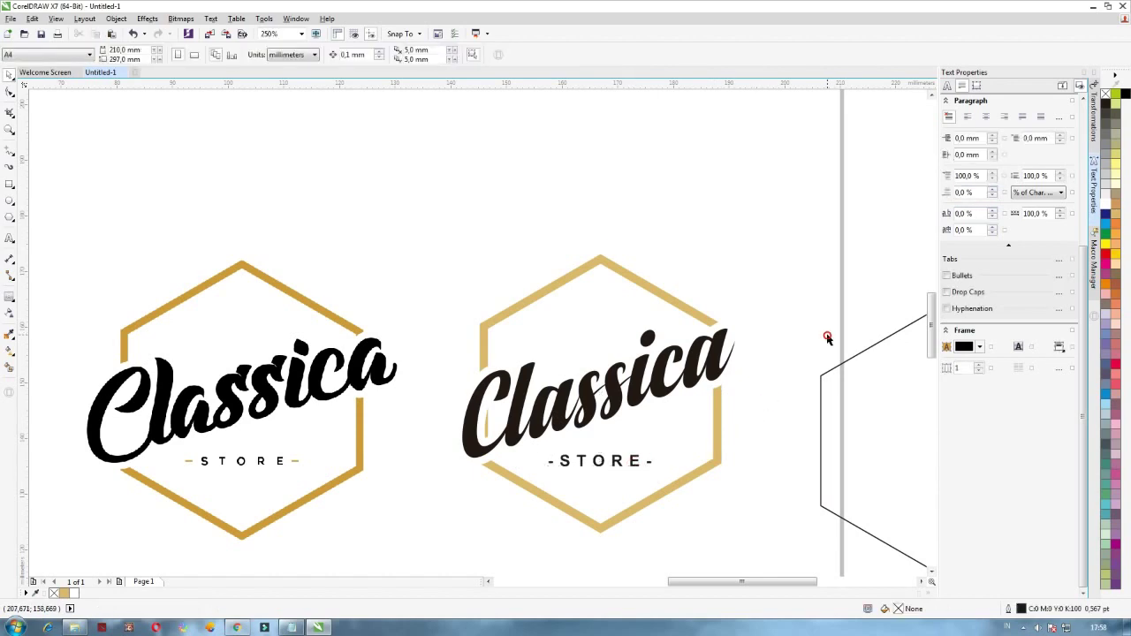
# Cut the white "Classica" outline shape out of the gold hexagon and move the sample logo bitmap about 31 mm left
pyautogui.click(506, 372)
pyautogui.rightClick(506, 368)
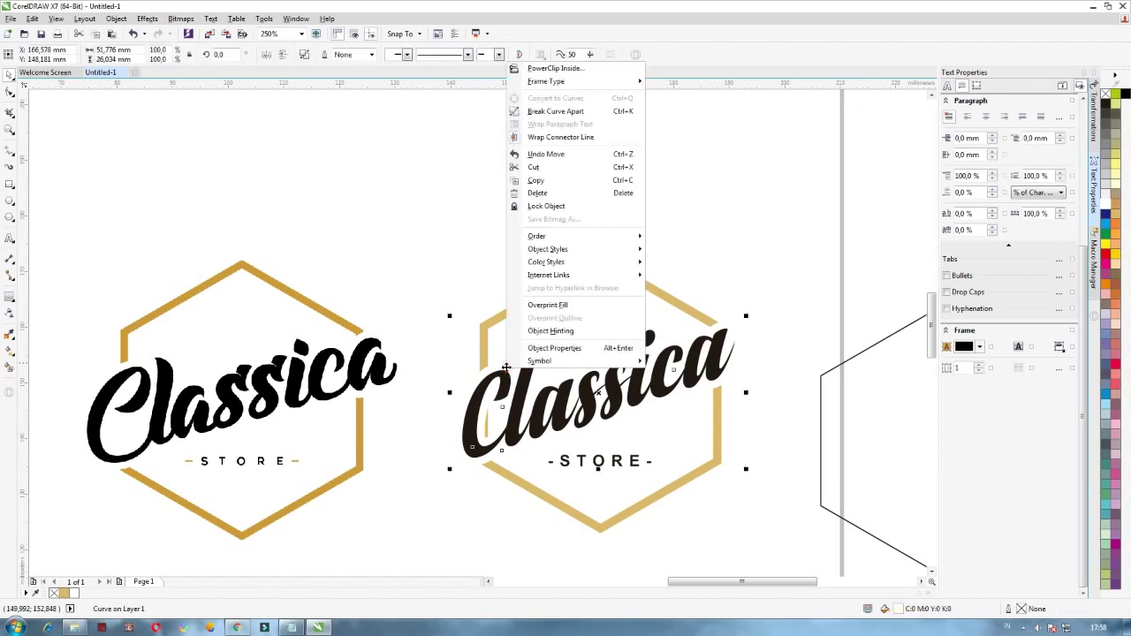
pyautogui.press('Escape')
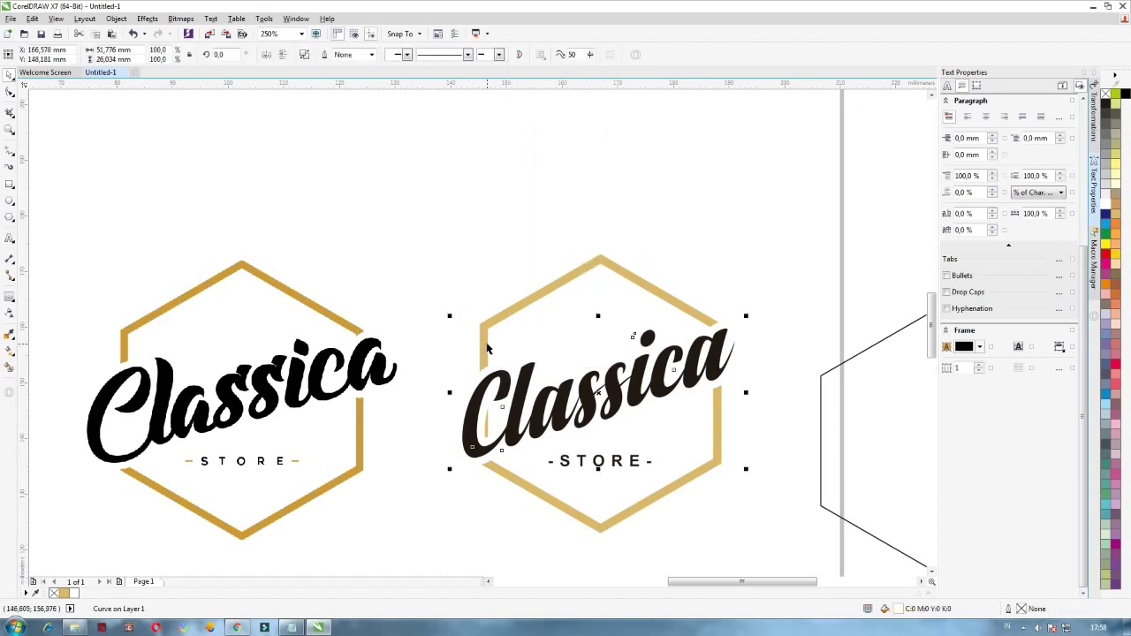
pyautogui.keyDown('shift'); pyautogui.click(486, 343); pyautogui.keyUp('shift')
pyautogui.click(428, 158)
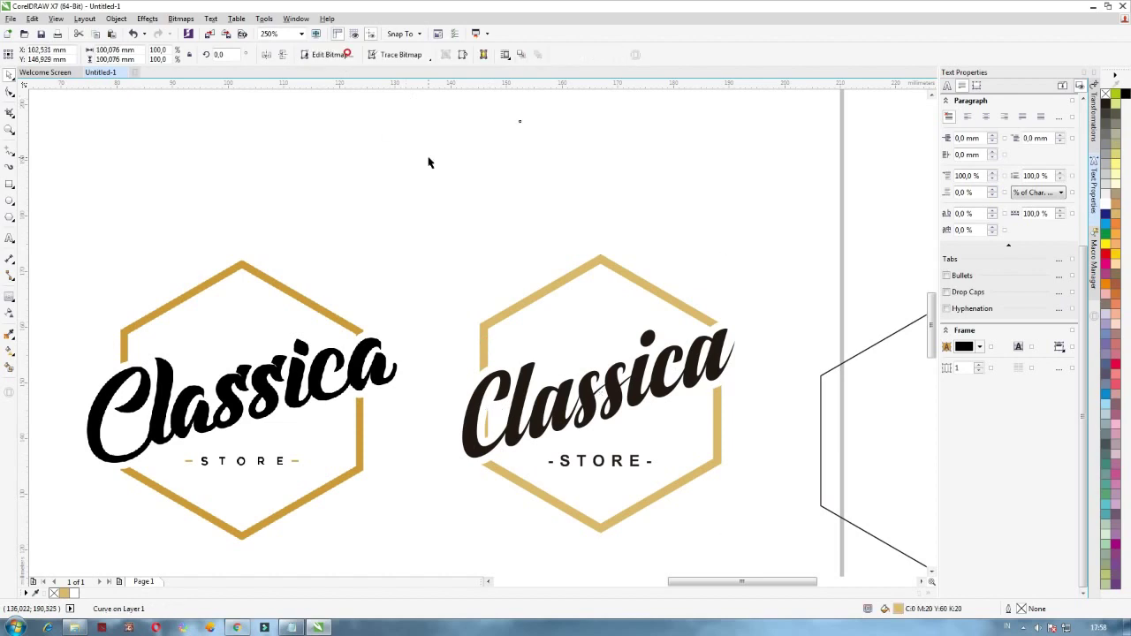
pyautogui.moveTo(399, 324); pyautogui.dragTo(217, 286)
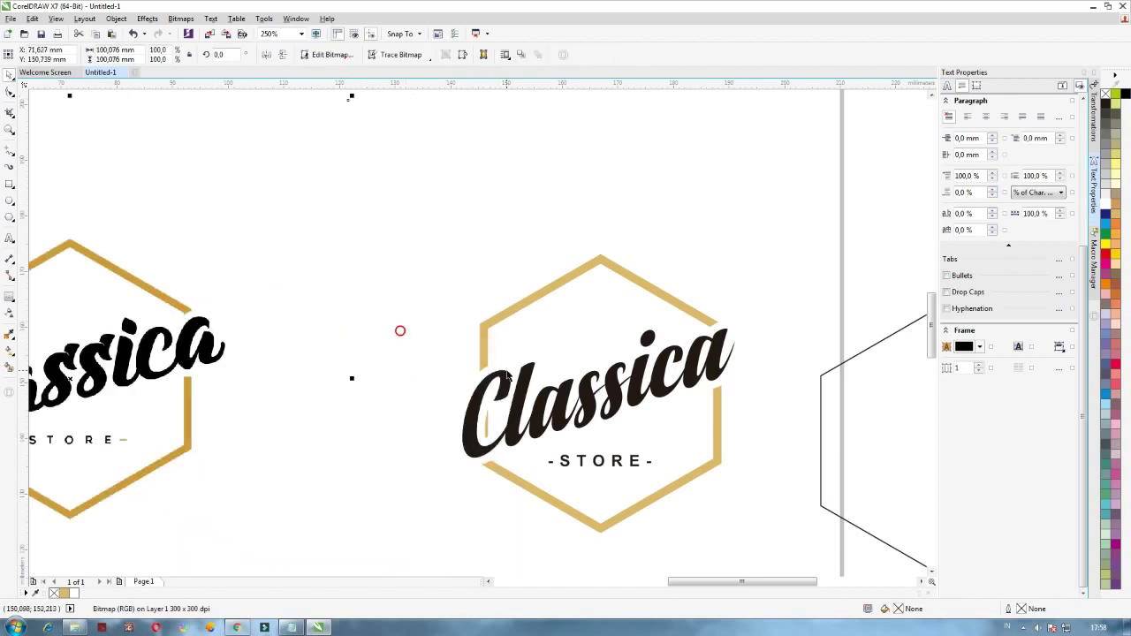
# Delete the nodes of the leftover gold sliver inside the letter C and examine the hexagon's cut end below it
pyautogui.click(507, 367)
pyautogui.click(505, 359)
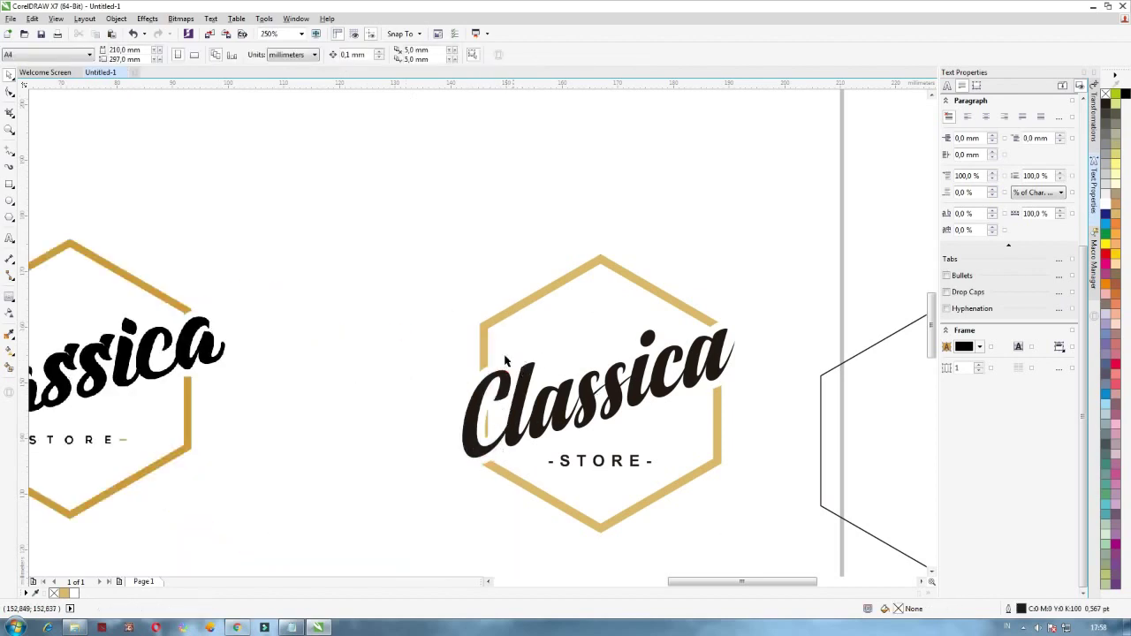
pyautogui.click(480, 338)
pyautogui.press('F10')
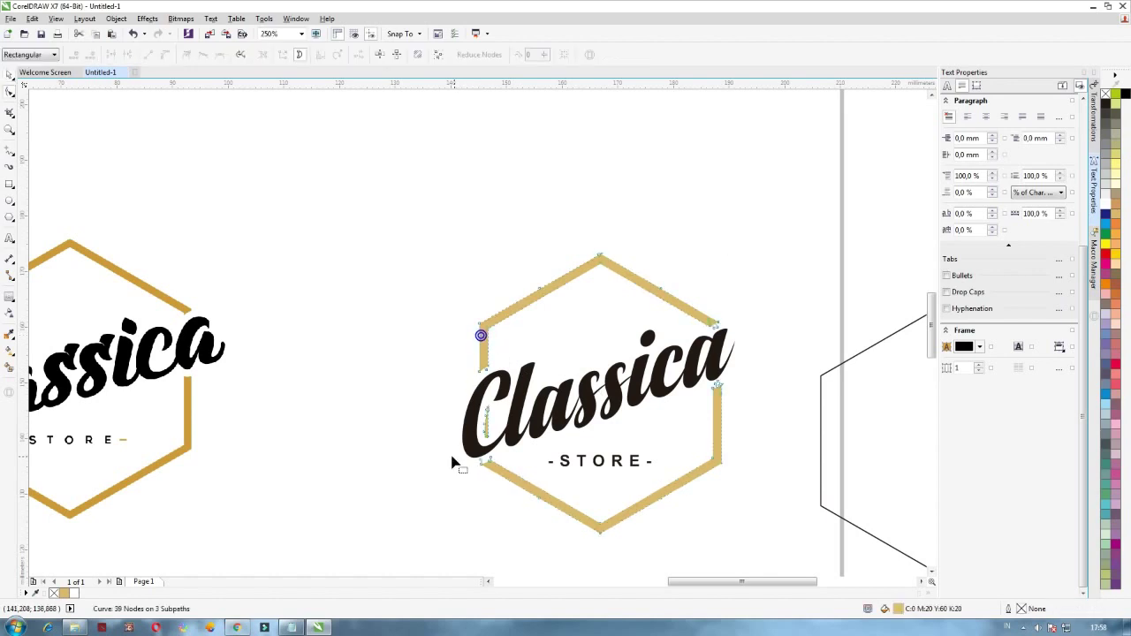
pyautogui.moveTo(434, 400); pyautogui.dragTo(509, 443)
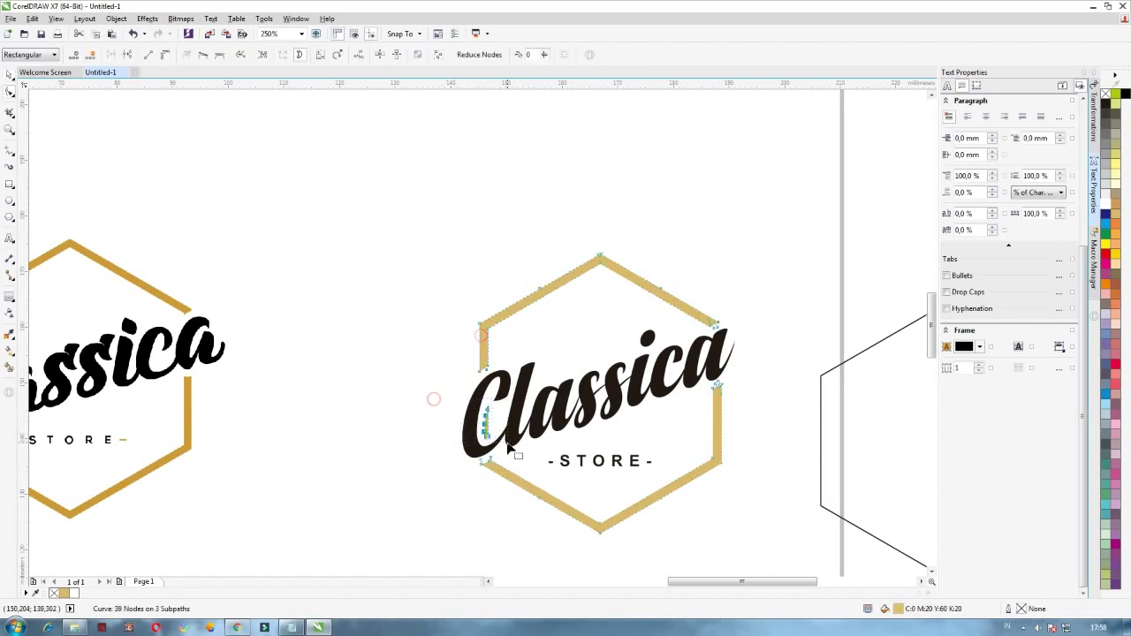
pyautogui.press('Delete')
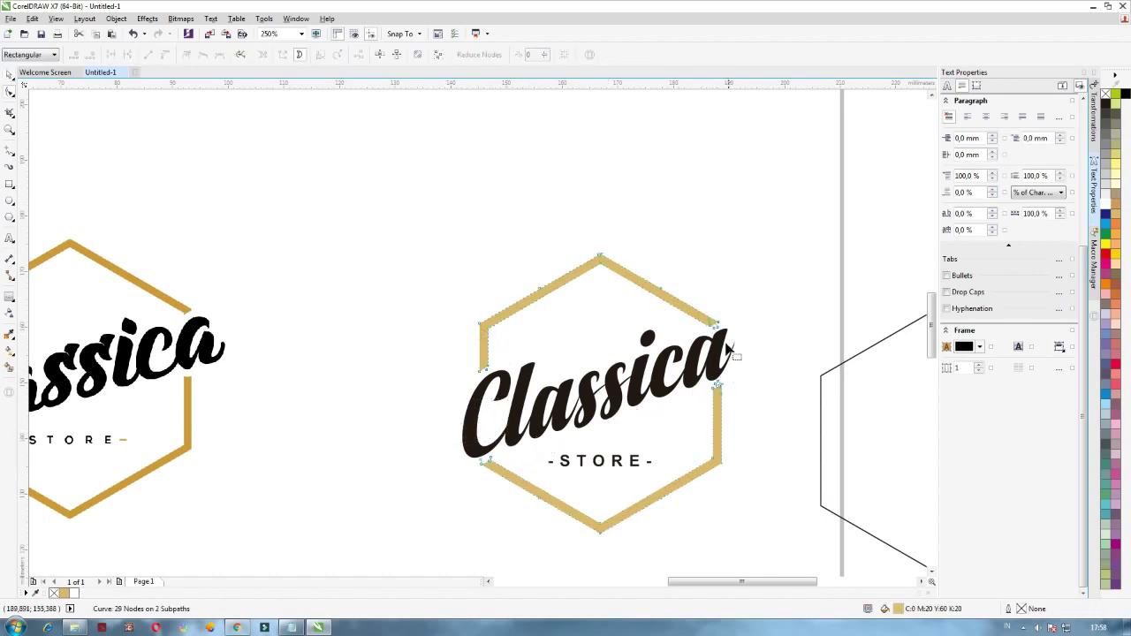
pyautogui.scroll(2, 497, 470)
pyautogui.scroll(3, 468, 461)
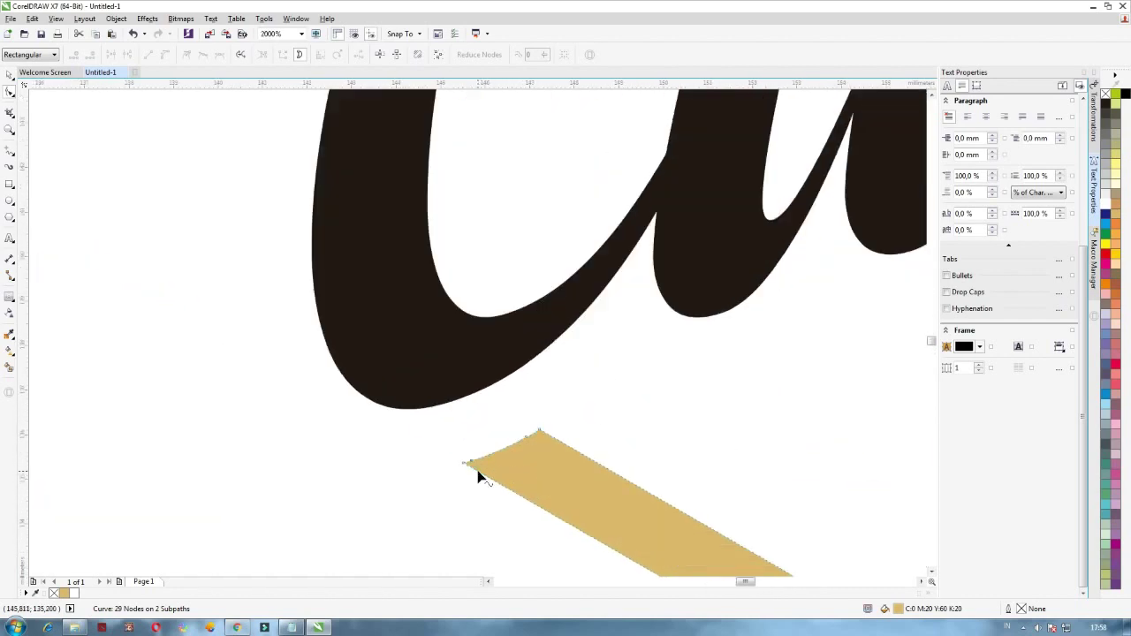
pyautogui.scroll(-5, 480, 477)
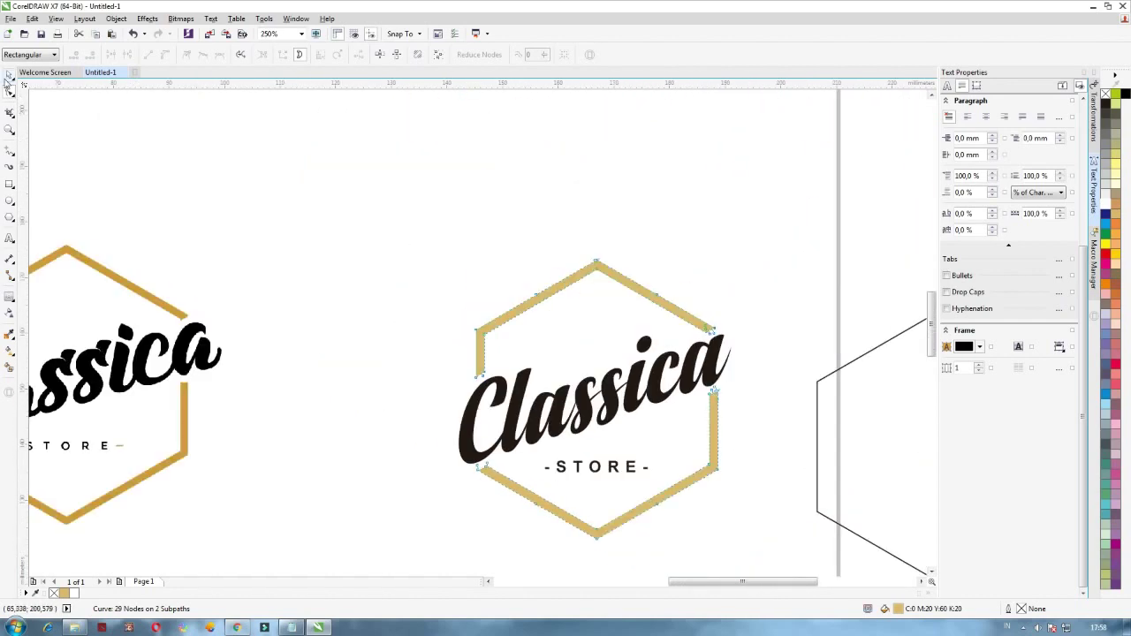
# Group the gold hexagon, "Classica" and "-STORE-" text and center the group on the page
pyautogui.click(8, 86)
pyautogui.moveTo(780, 221); pyautogui.dragTo(428, 548)
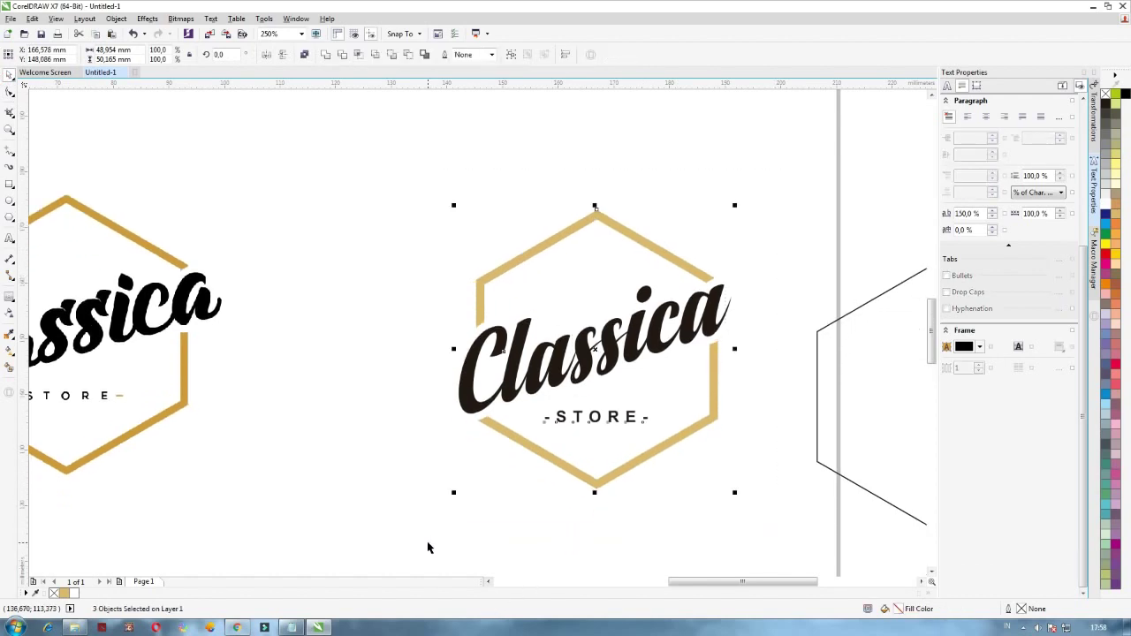
pyautogui.hotkey('ctrl', 'g')
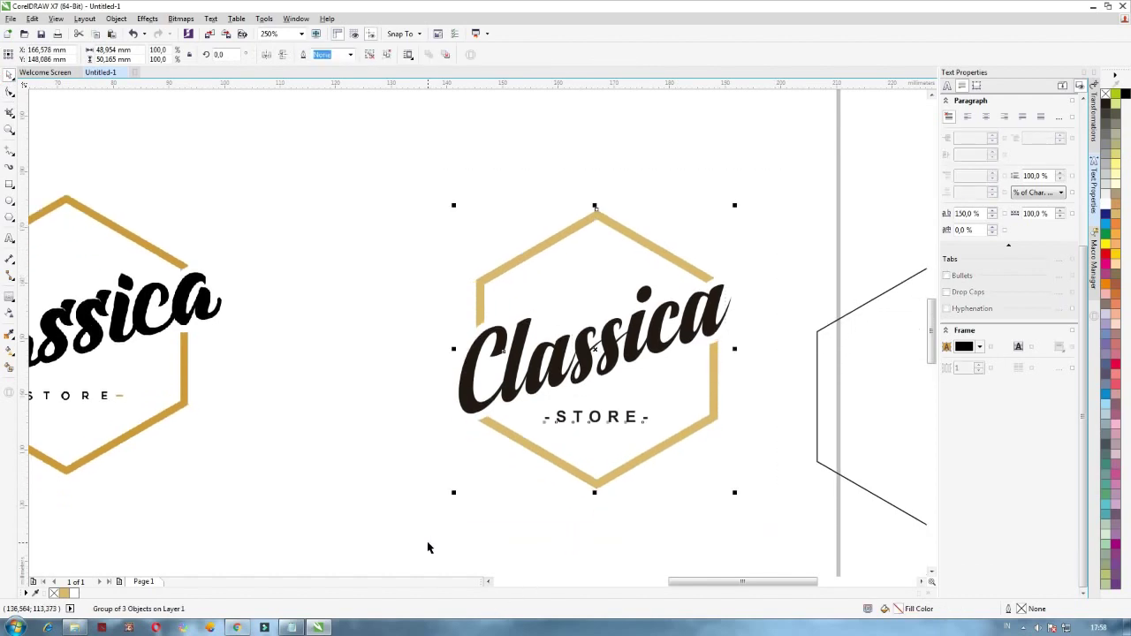
pyautogui.press('p')
# Delete the sample logo bitmap and the spare black hexagon outline at the page edge
pyautogui.click(104, 267)
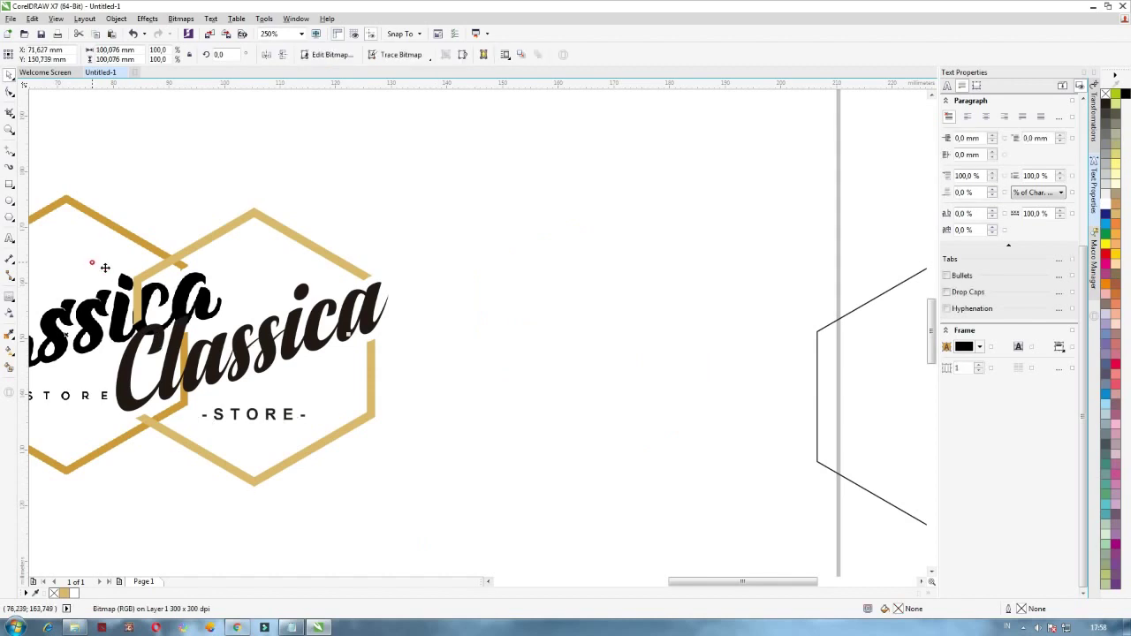
pyautogui.press('Delete')
pyautogui.click(817, 358)
pyautogui.press('Delete')
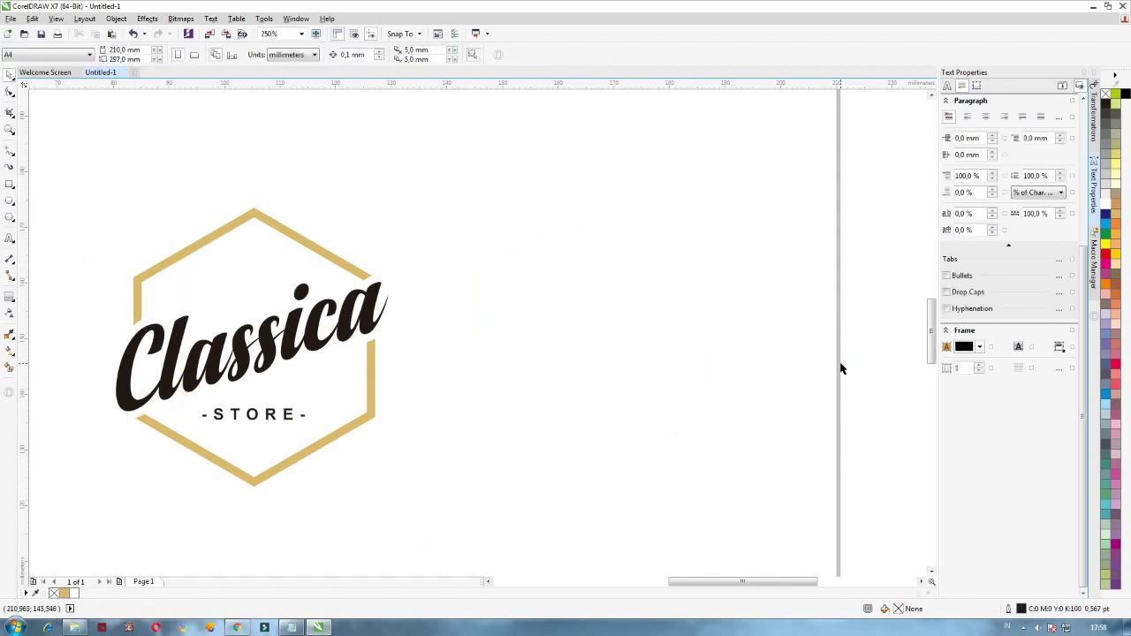
pyautogui.press('F4')
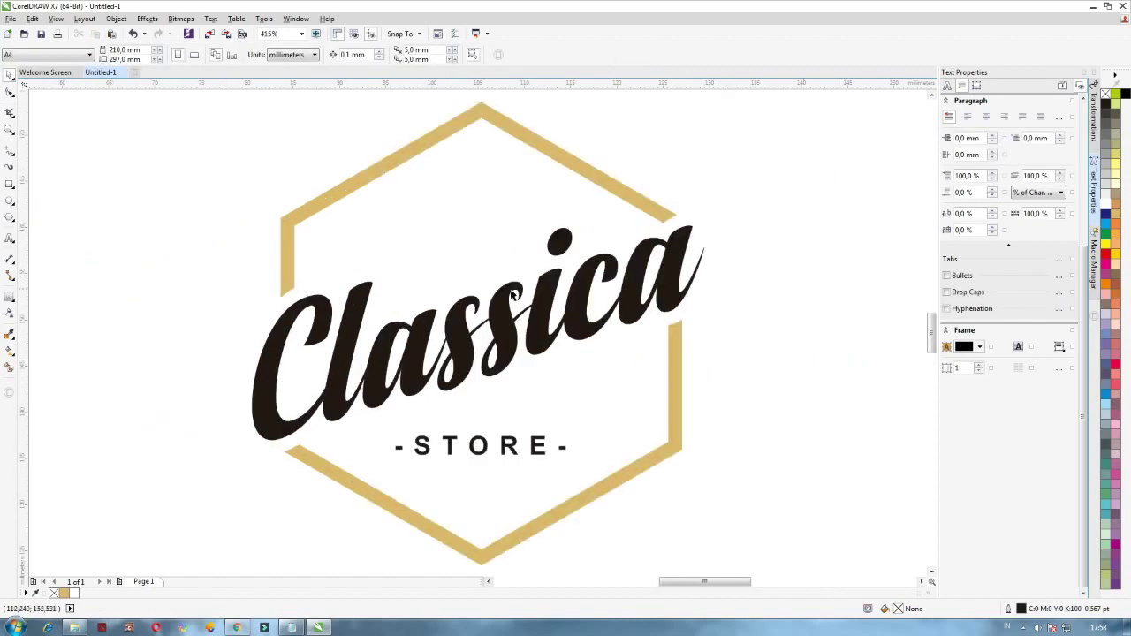
# Add the line "7. sudah jadi dan hasilnya mendekati dengan contohnya" in Notepad, then return to CorelDRAW
pyautogui.click(292, 627)
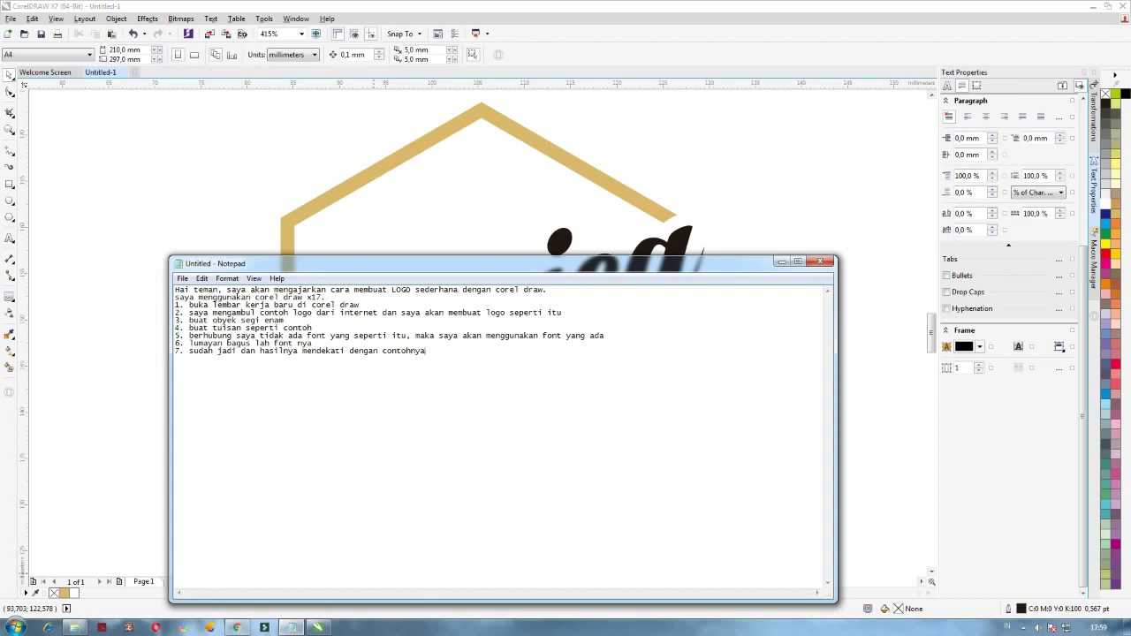
pyautogui.click(783, 261)
pyautogui.click(675, 282)
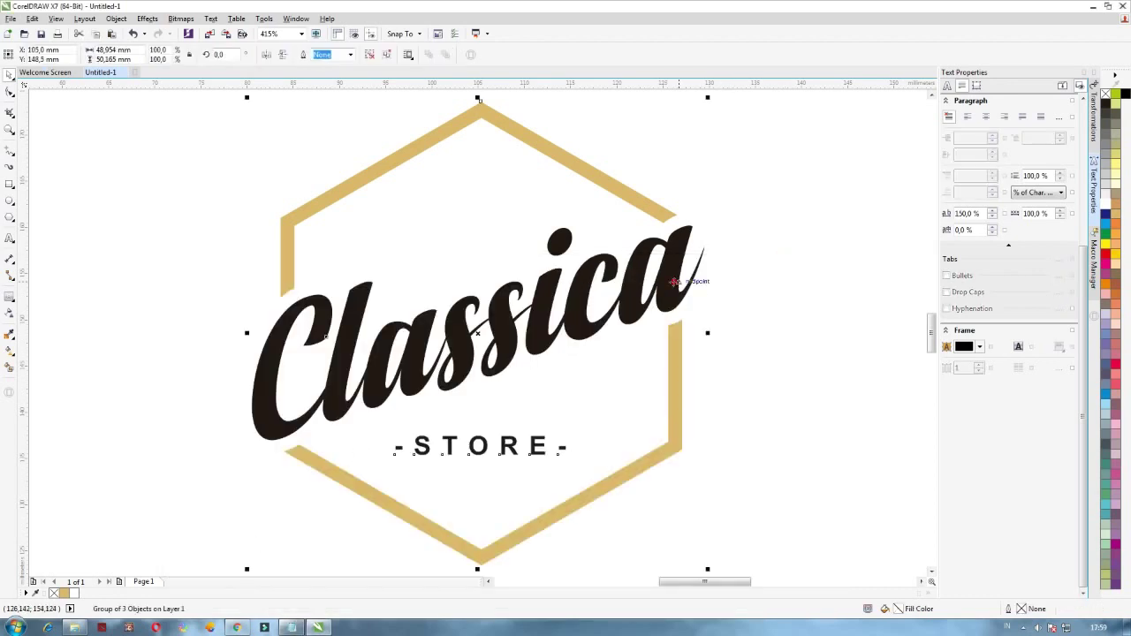
pyautogui.scroll(-3, 674, 282)
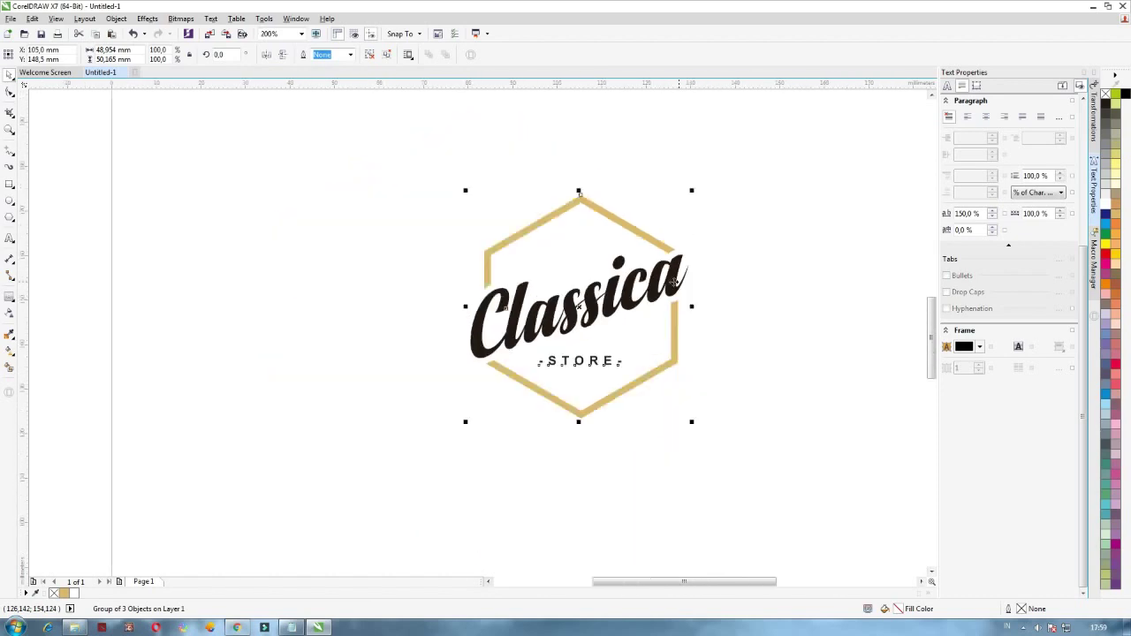
pyautogui.click(732, 274)
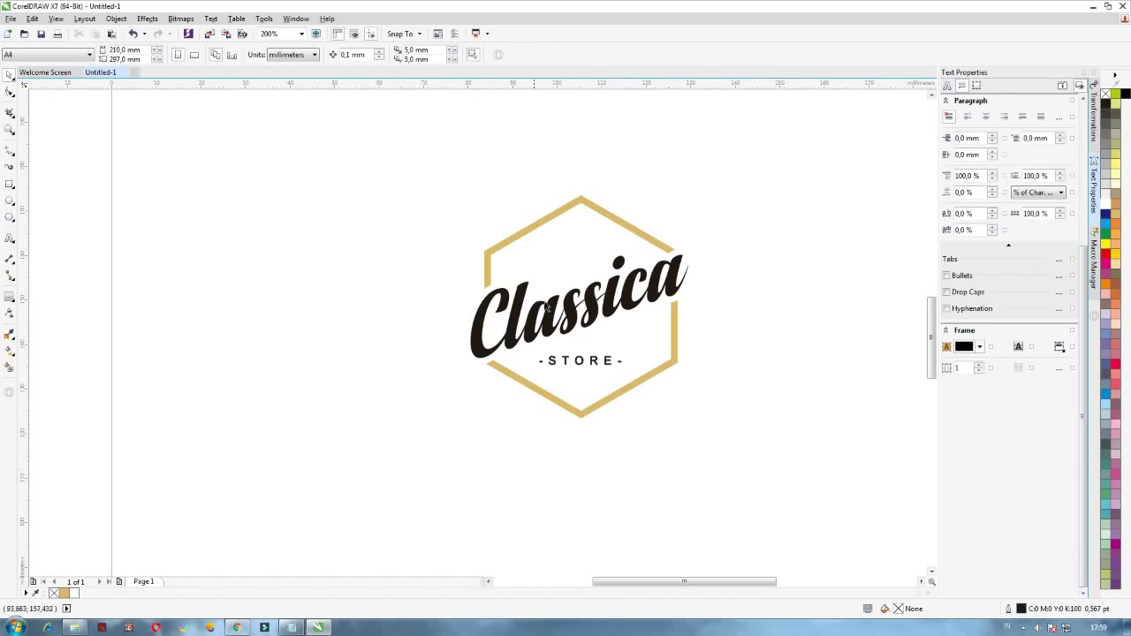
pyautogui.click(1022, 628)
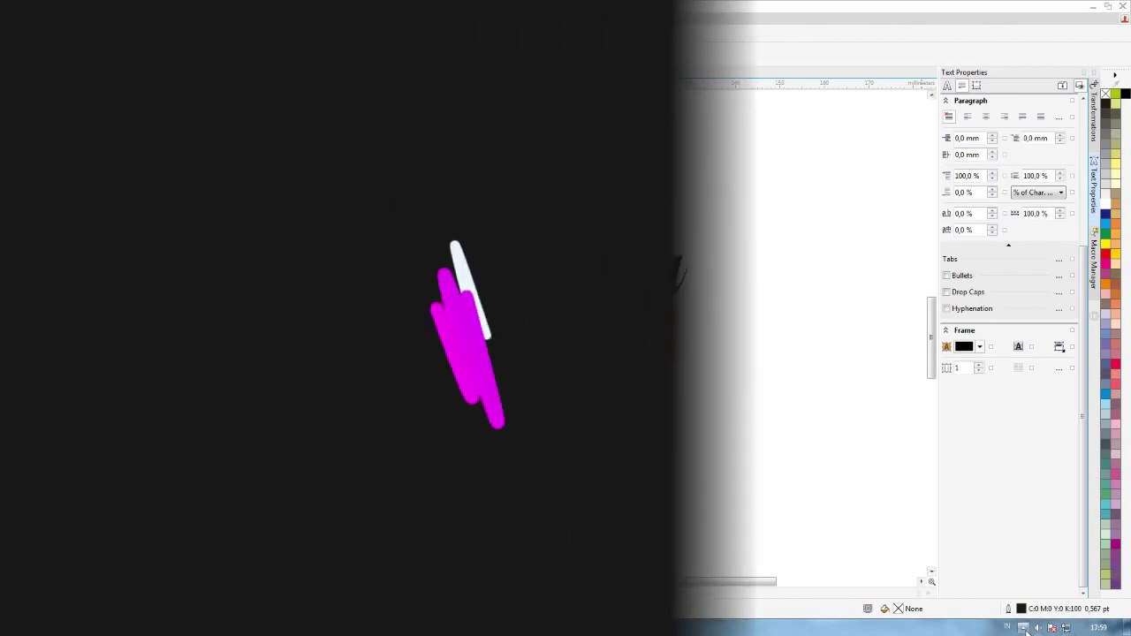